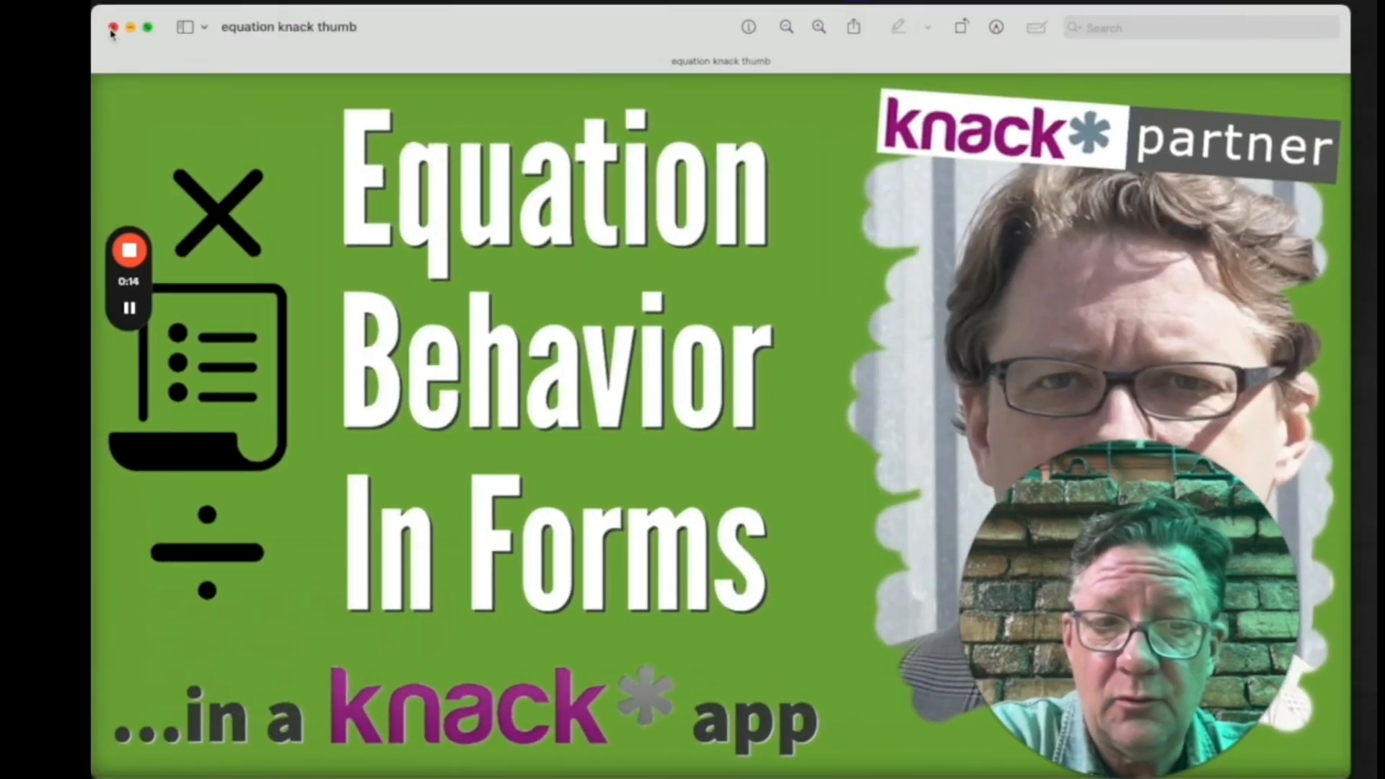
# Close the equation knack thumb image and the equation behavior folder window.
pyautogui.click(112, 31)
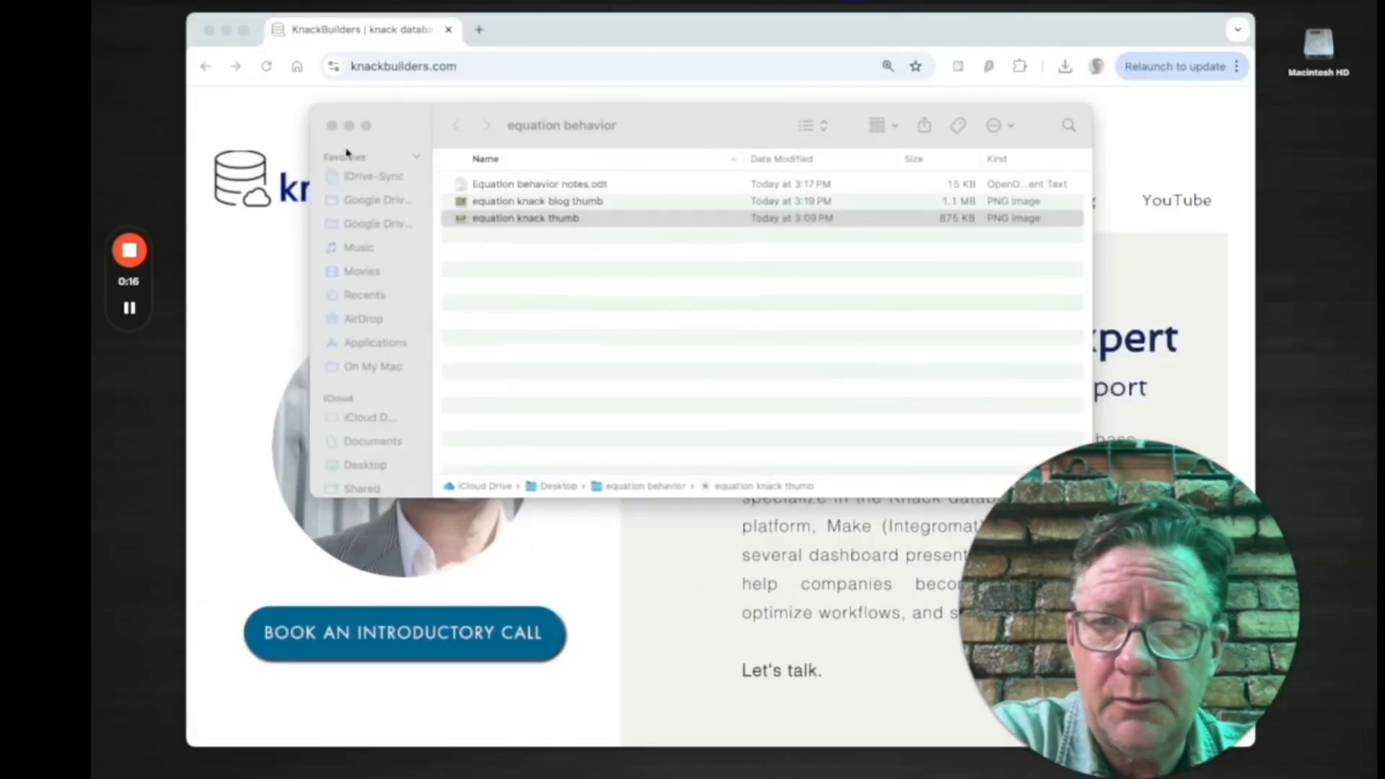
pyautogui.click(331, 127)
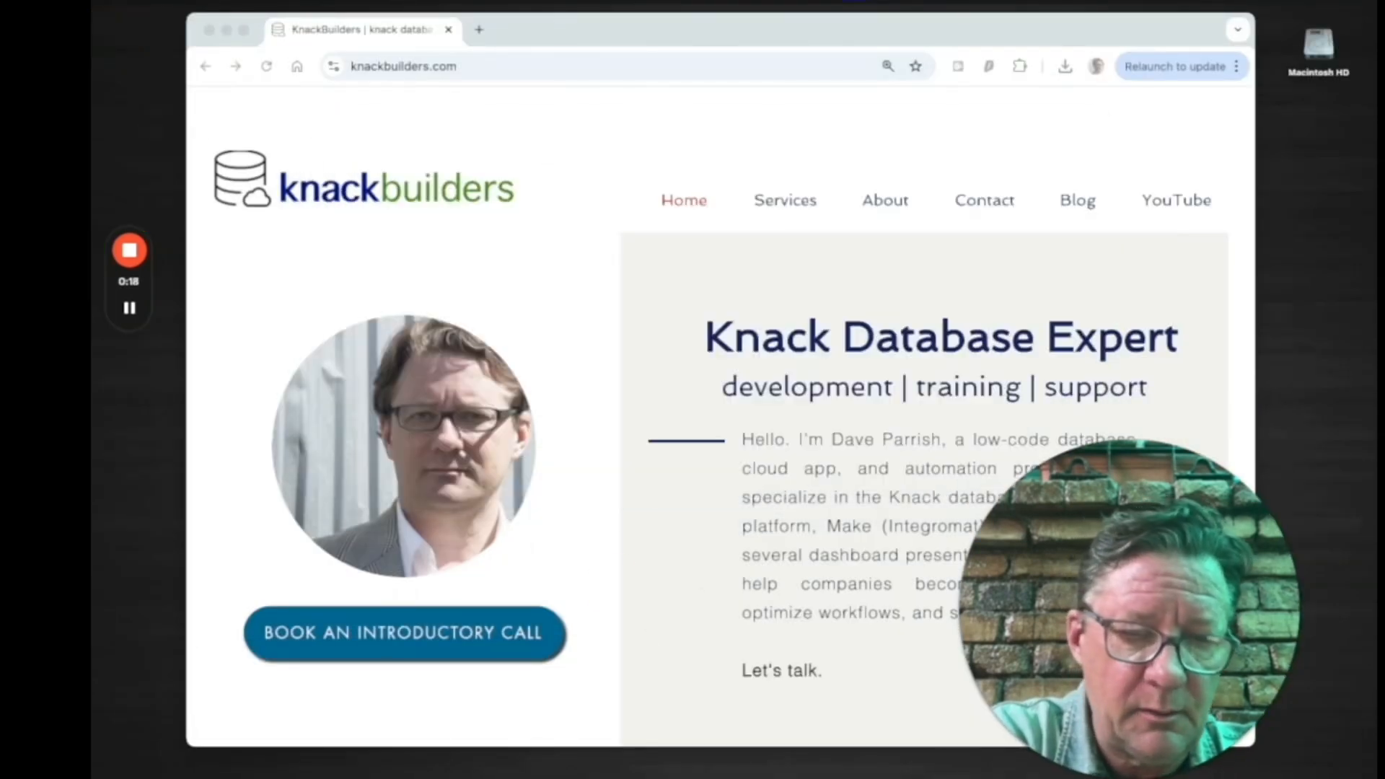
pyautogui.moveTo(1291, 770)
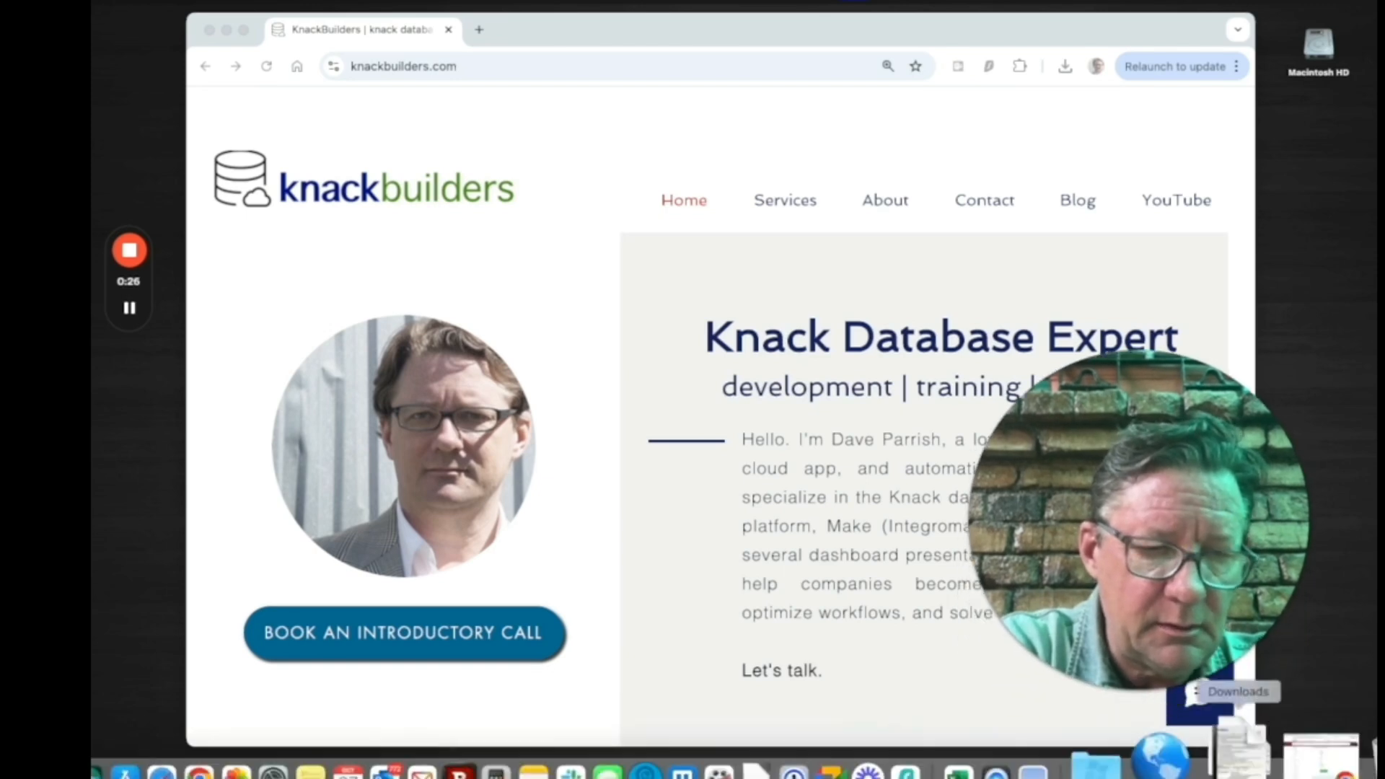
pyautogui.click(1295, 761)
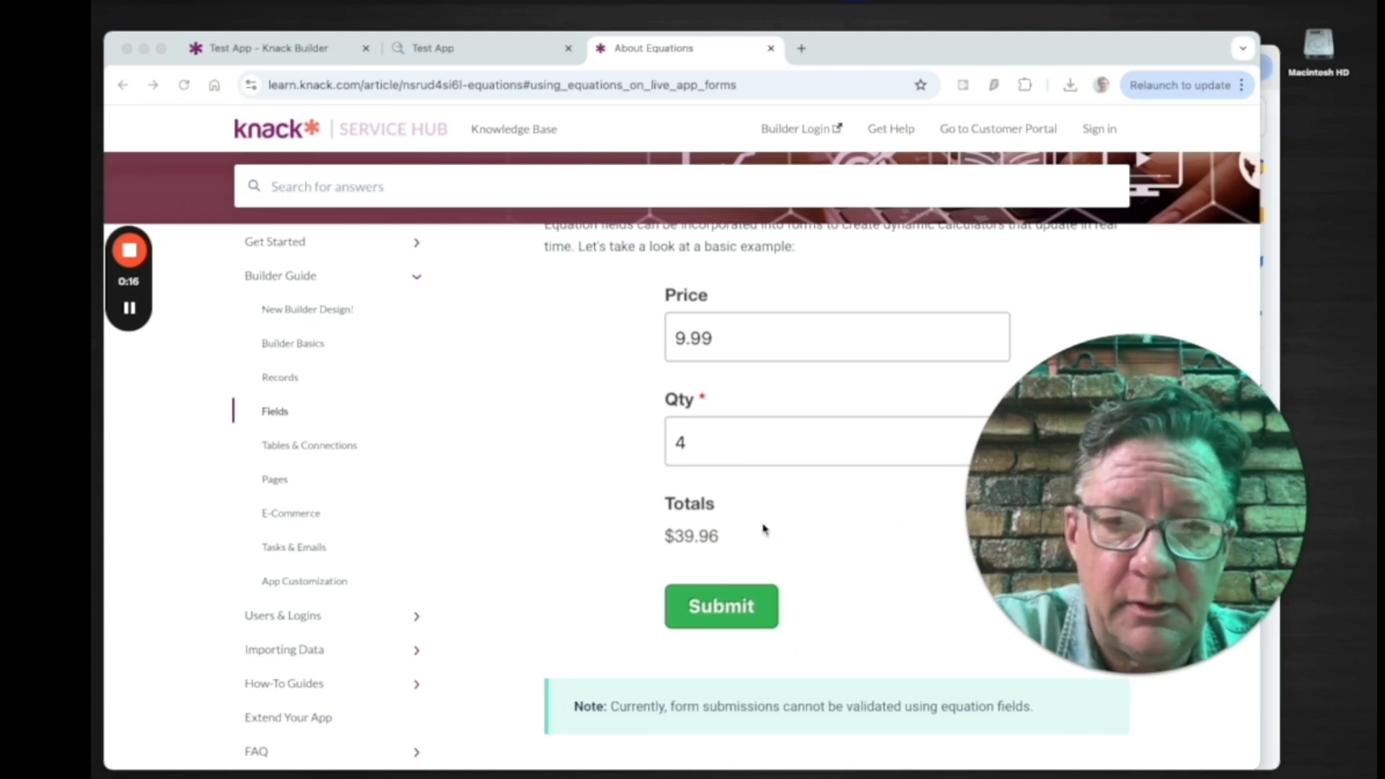
# Switch to Mail+ for Gmail, read the requirements in the "Equations in forms" email, and close the mail window.
pyautogui.moveTo(804, 761)
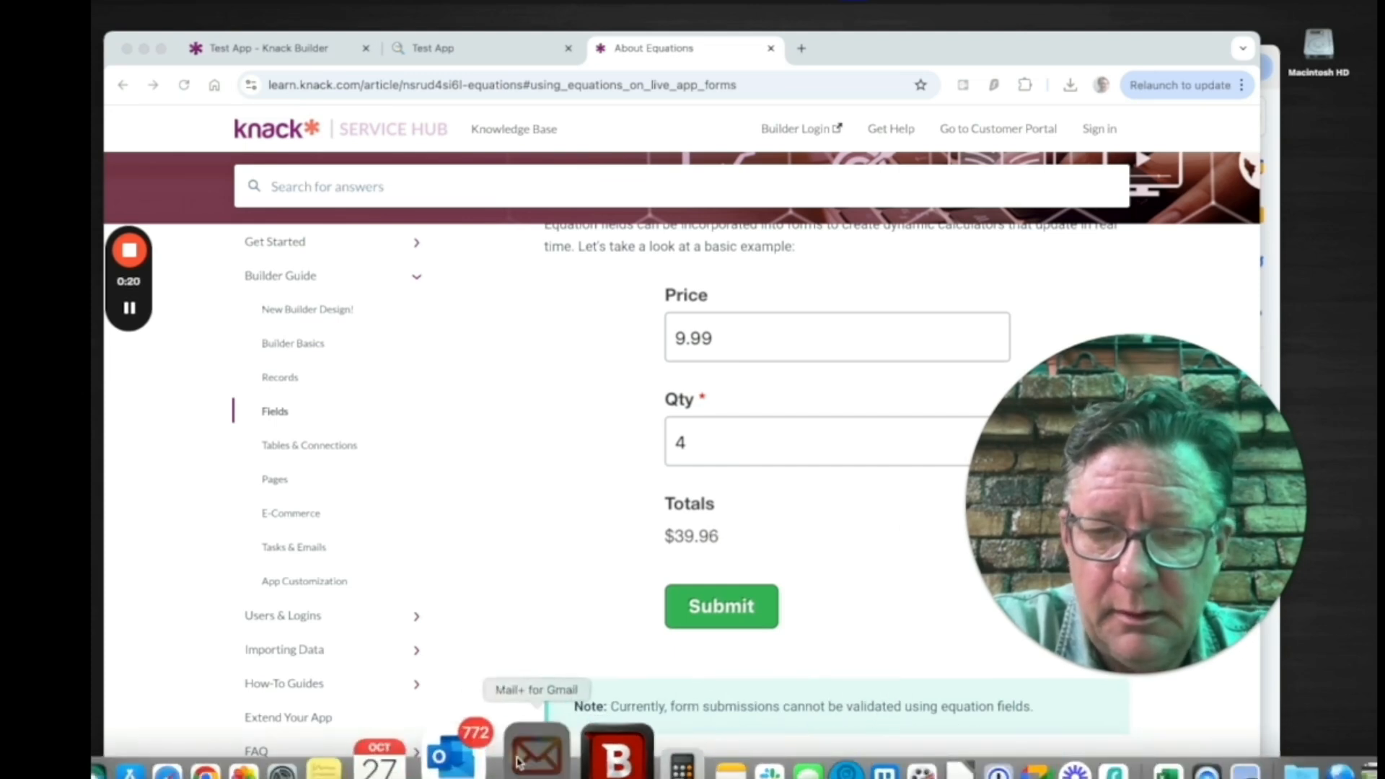
pyautogui.click(485, 758)
pyautogui.scroll(-15, 656, 366)
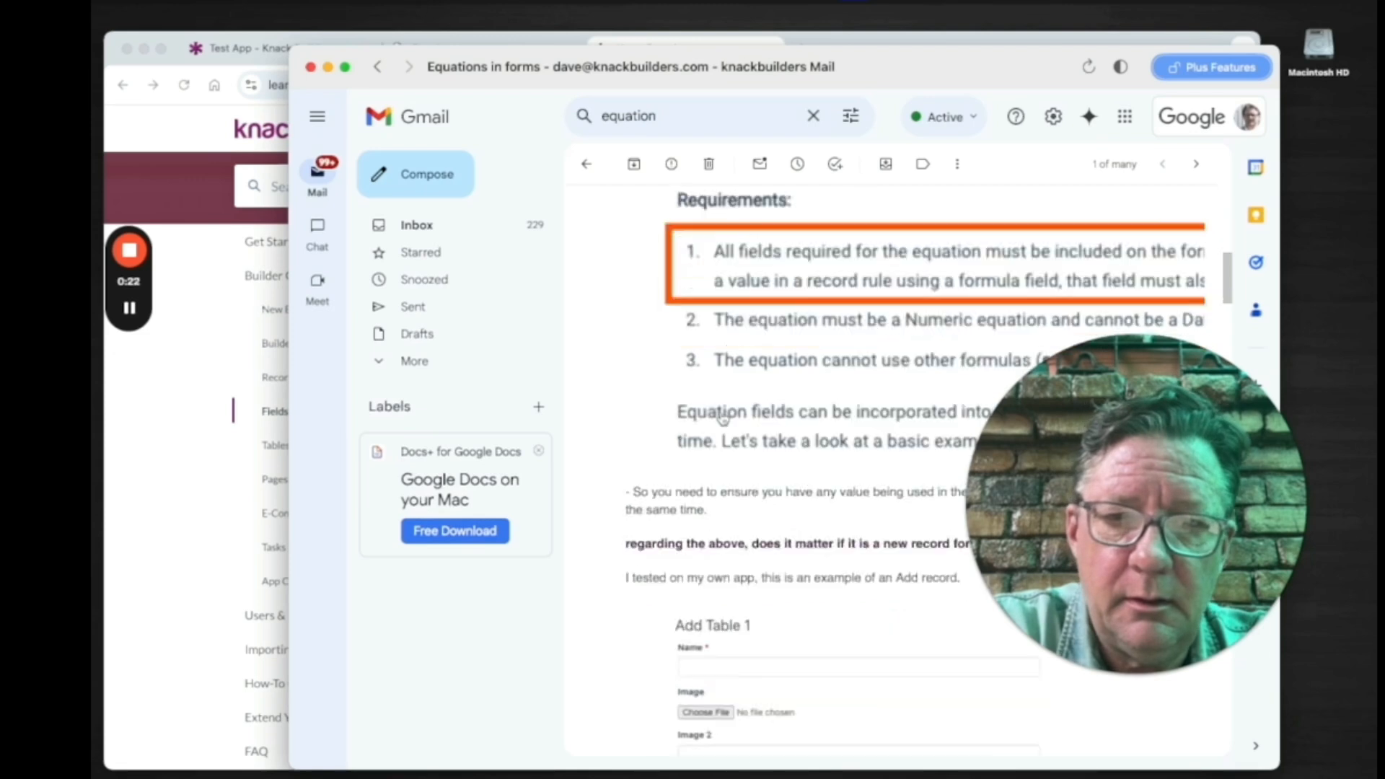
pyautogui.click(310, 67)
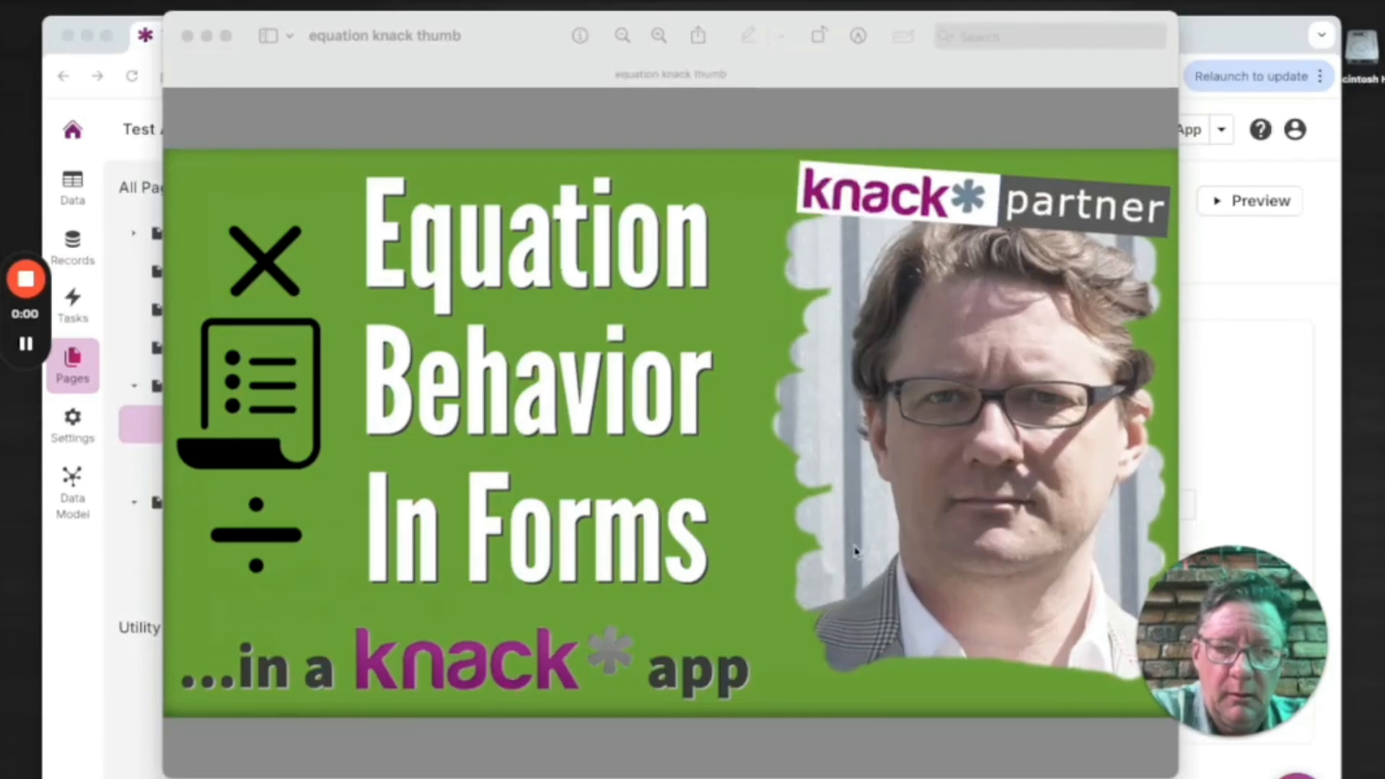
# Dismiss the thumbnail image and inspect the available inputs for the Edit Test form under Test Page Equation.
pyautogui.click(187, 36)
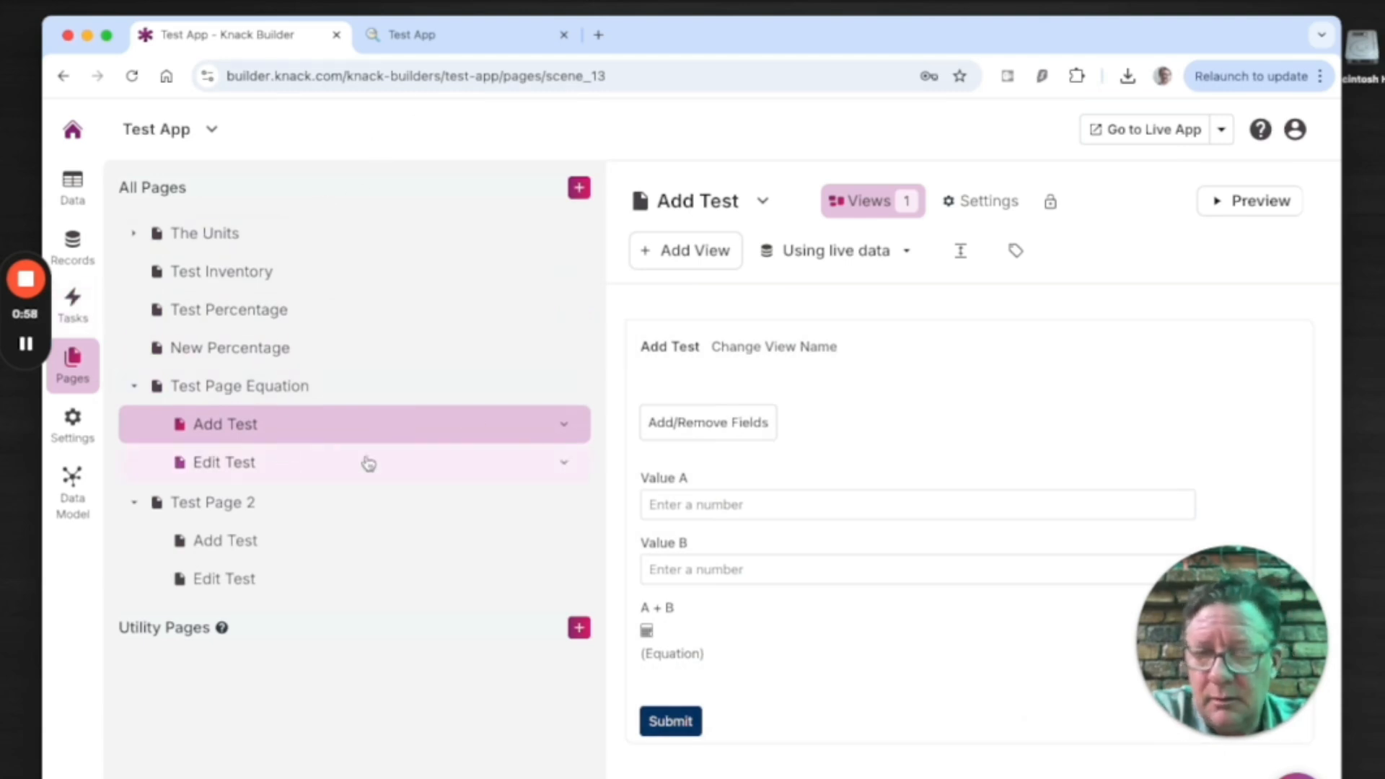
pyautogui.click(253, 459)
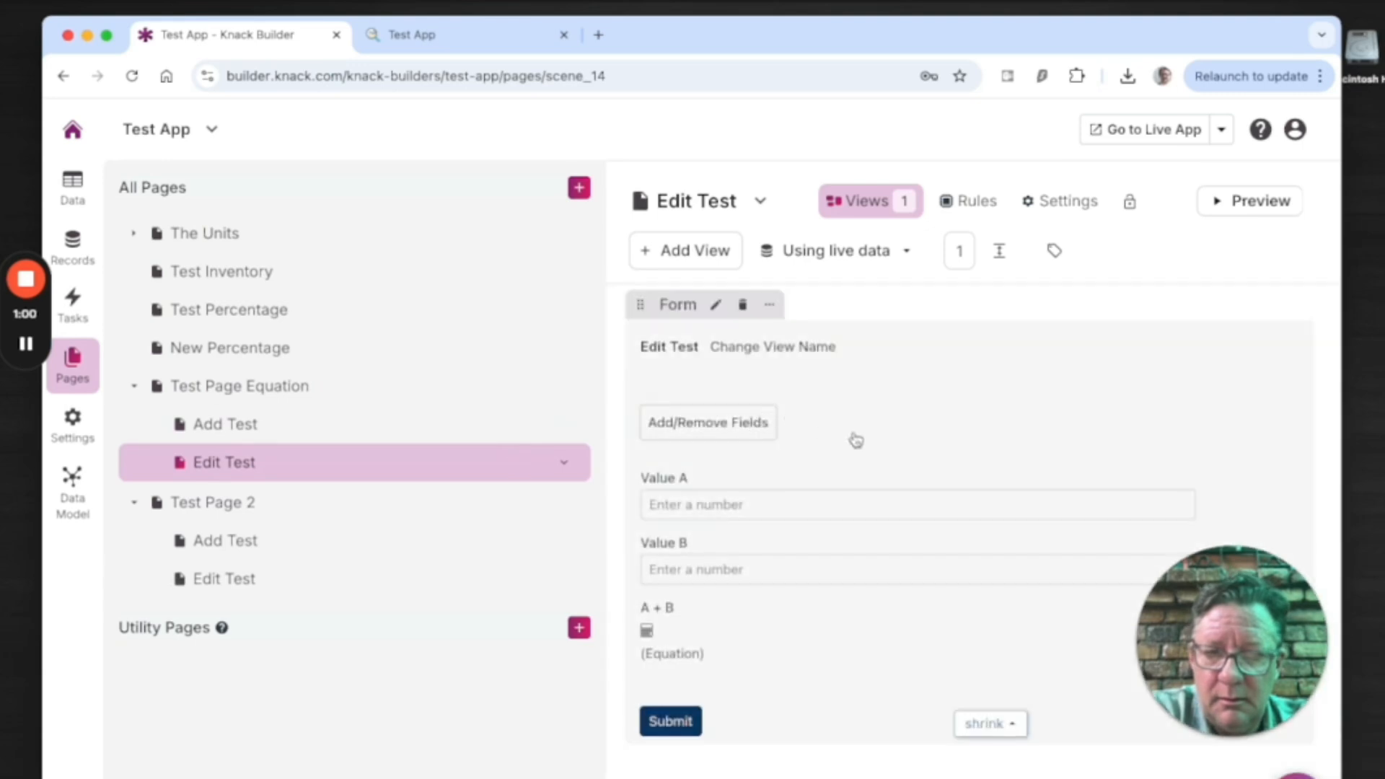
pyautogui.click(855, 440)
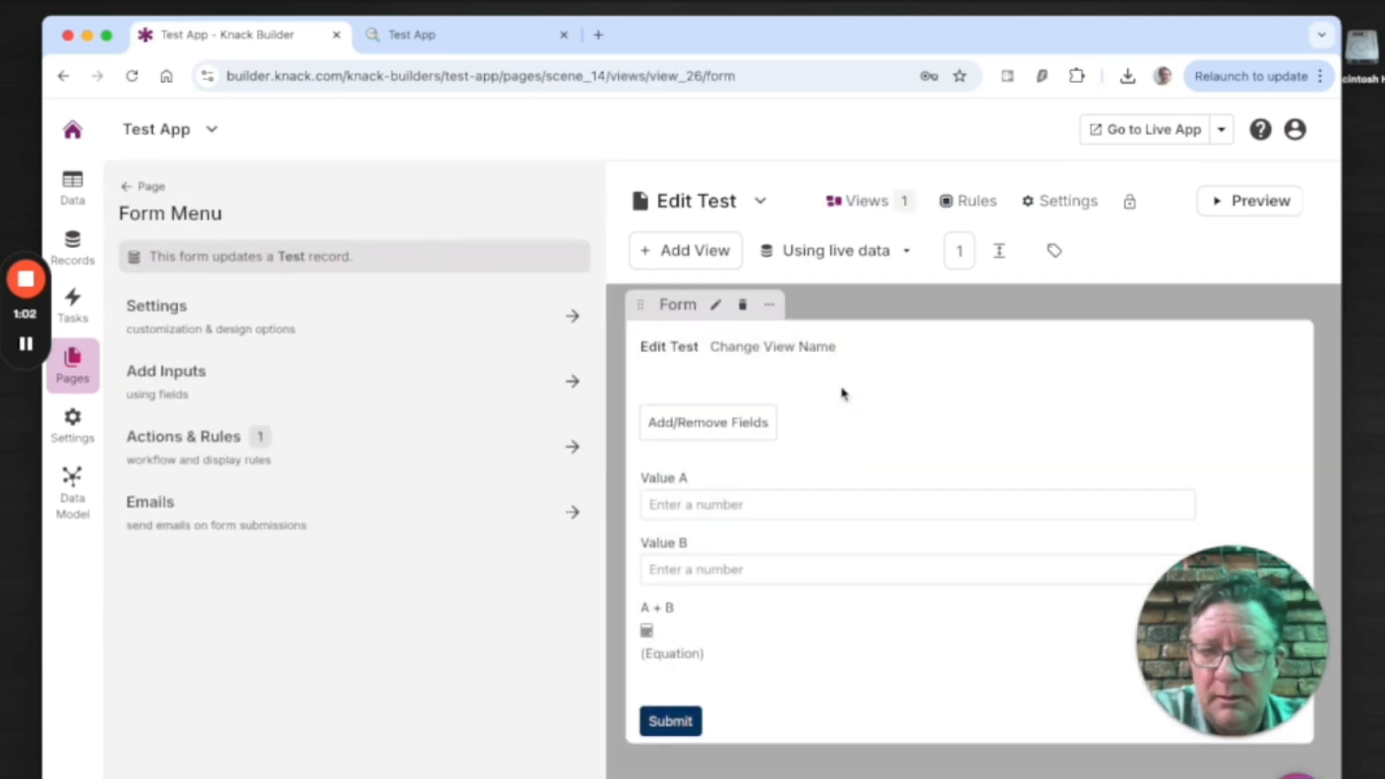
pyautogui.click(153, 389)
pyautogui.scroll(-5, 365, 497)
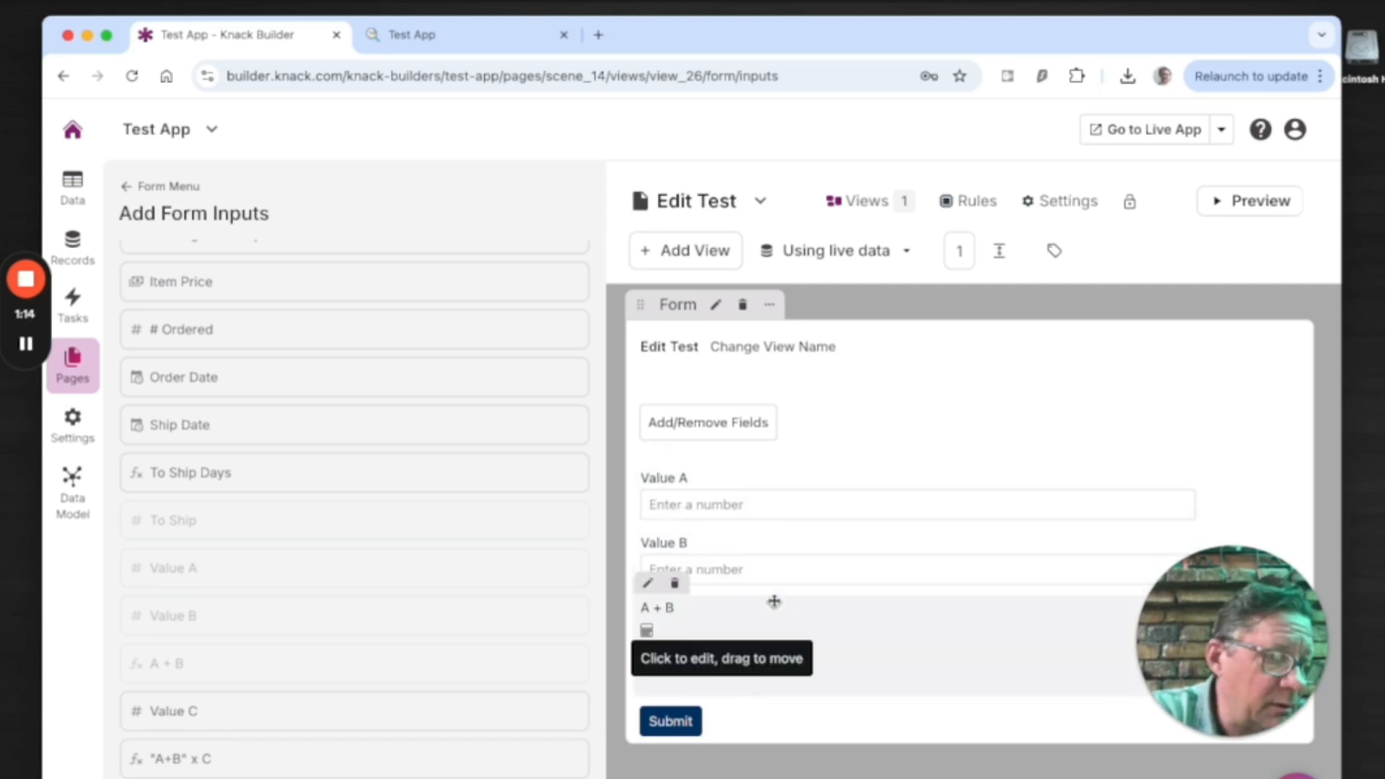
pyautogui.click(129, 187)
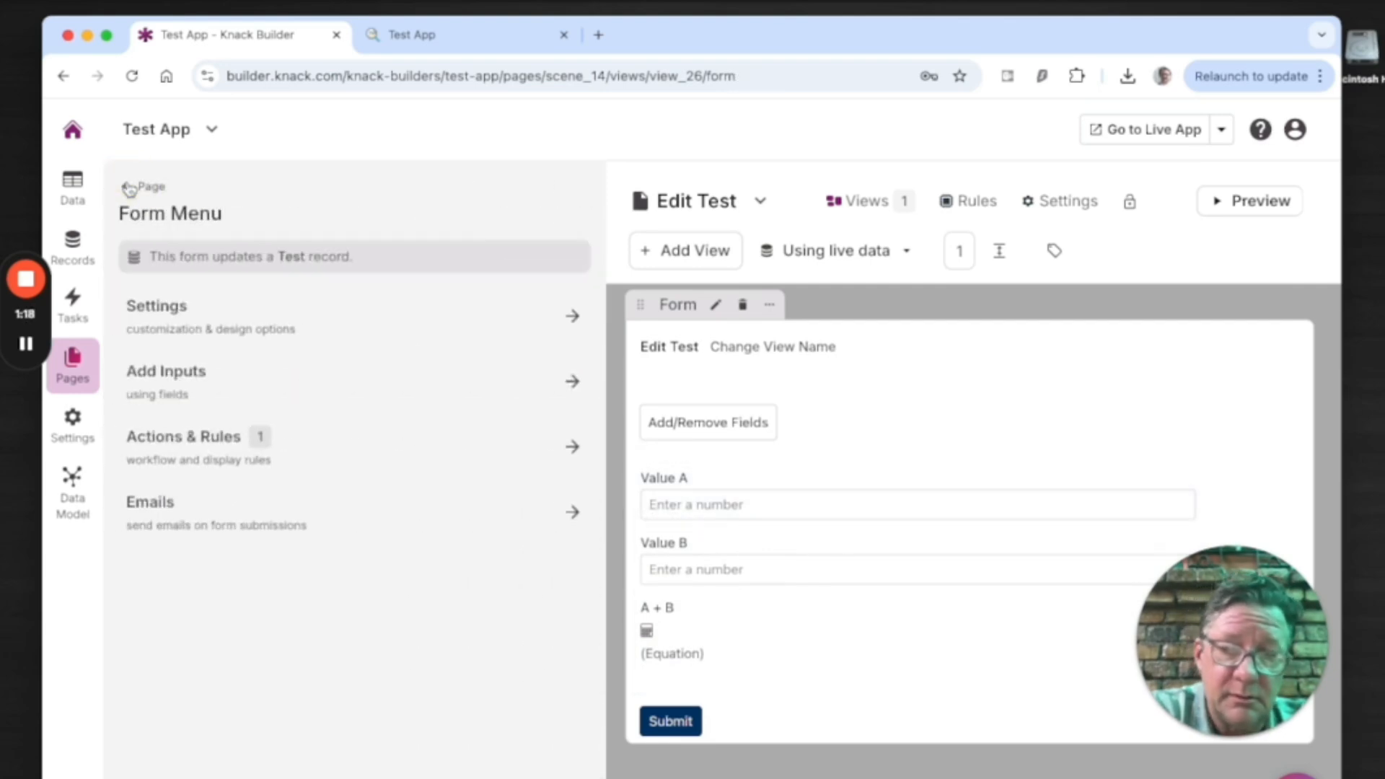
# Browse the Test table's fields and view the settings of the A + B equation field.
pyautogui.click(87, 196)
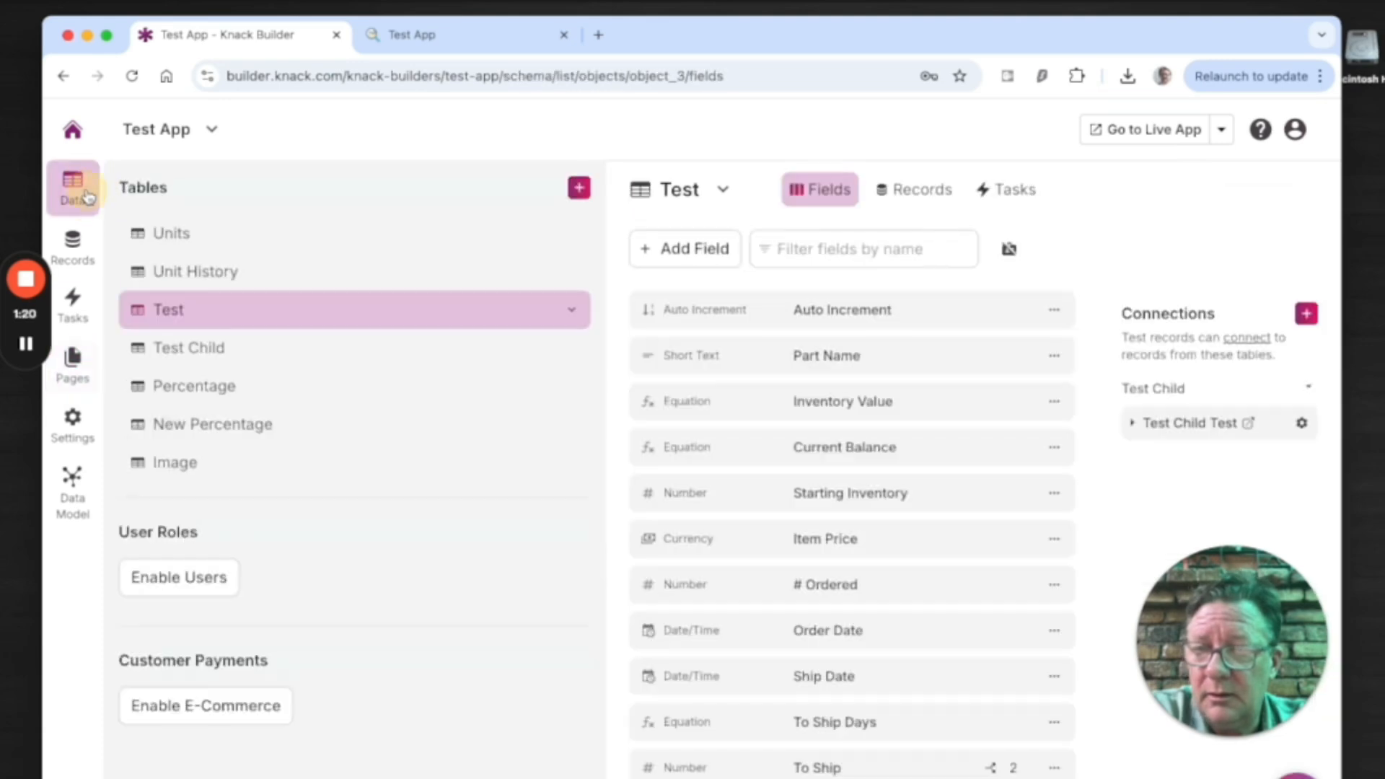
pyautogui.click(719, 437)
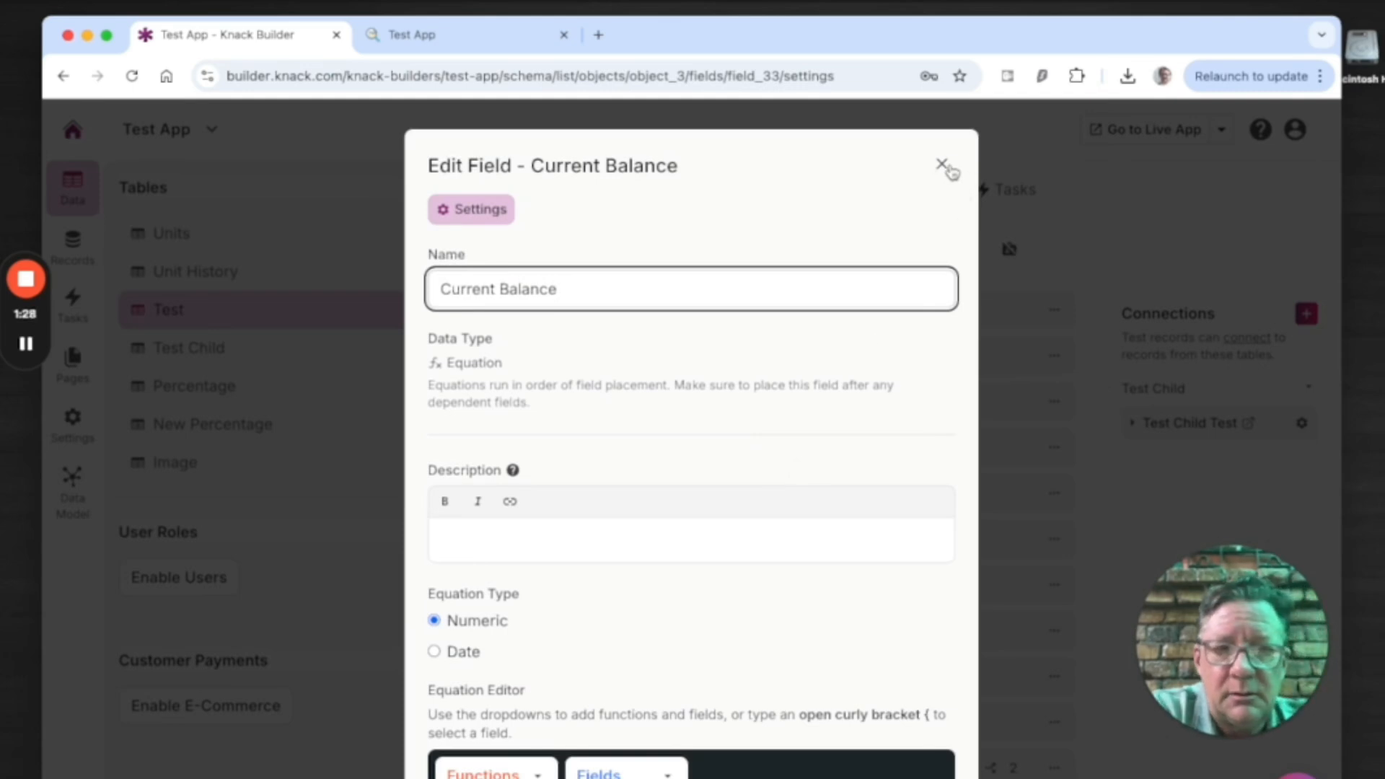
pyautogui.click(948, 170)
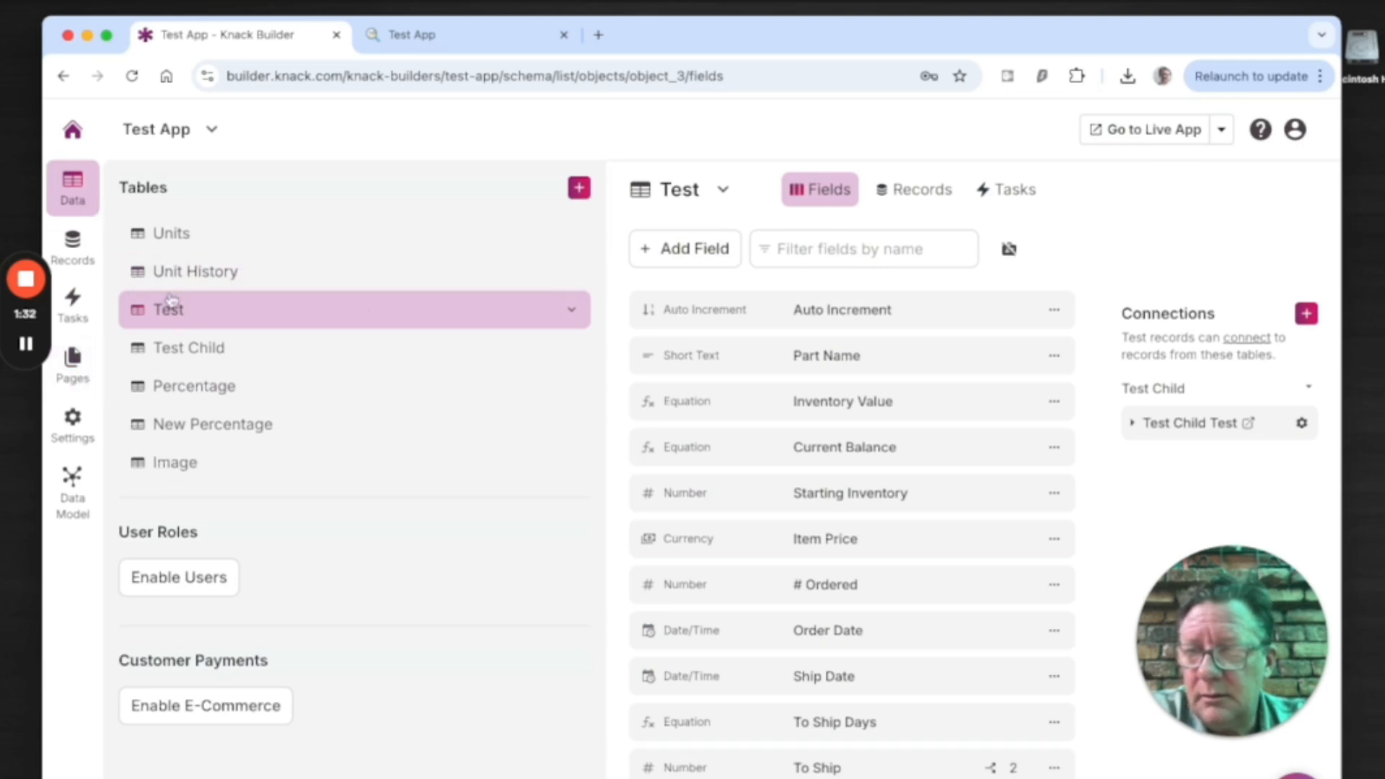
pyautogui.scroll(-3, 776, 511)
pyautogui.scroll(-1, 779, 507)
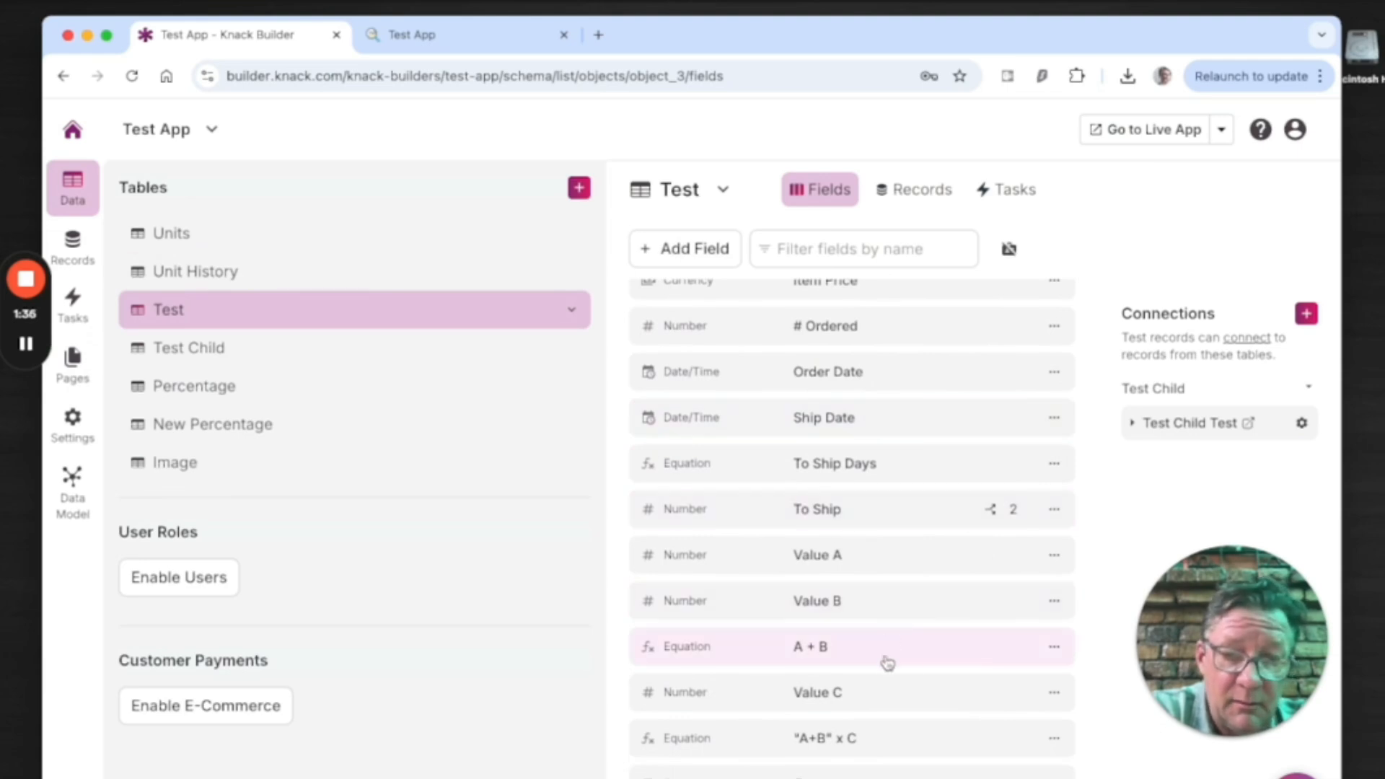
pyautogui.click(874, 647)
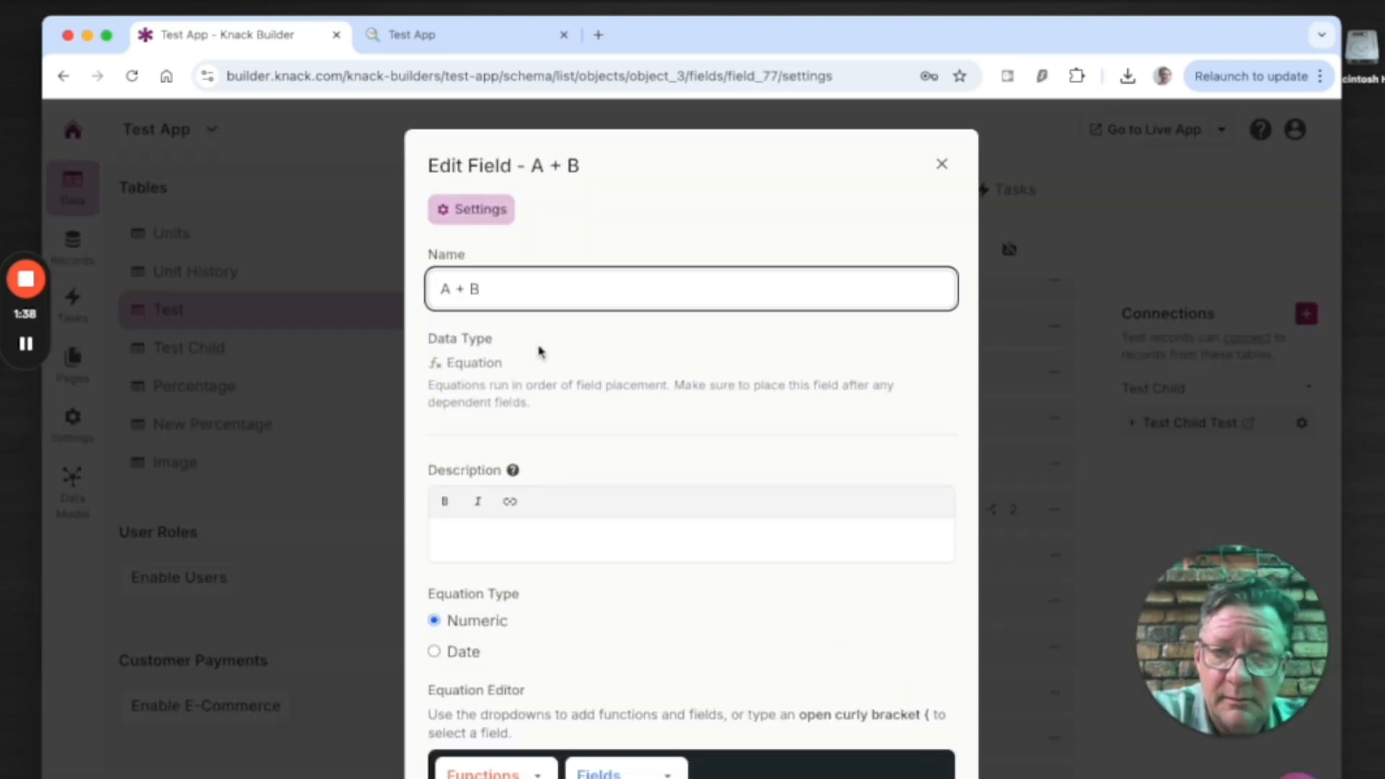
pyautogui.click(942, 164)
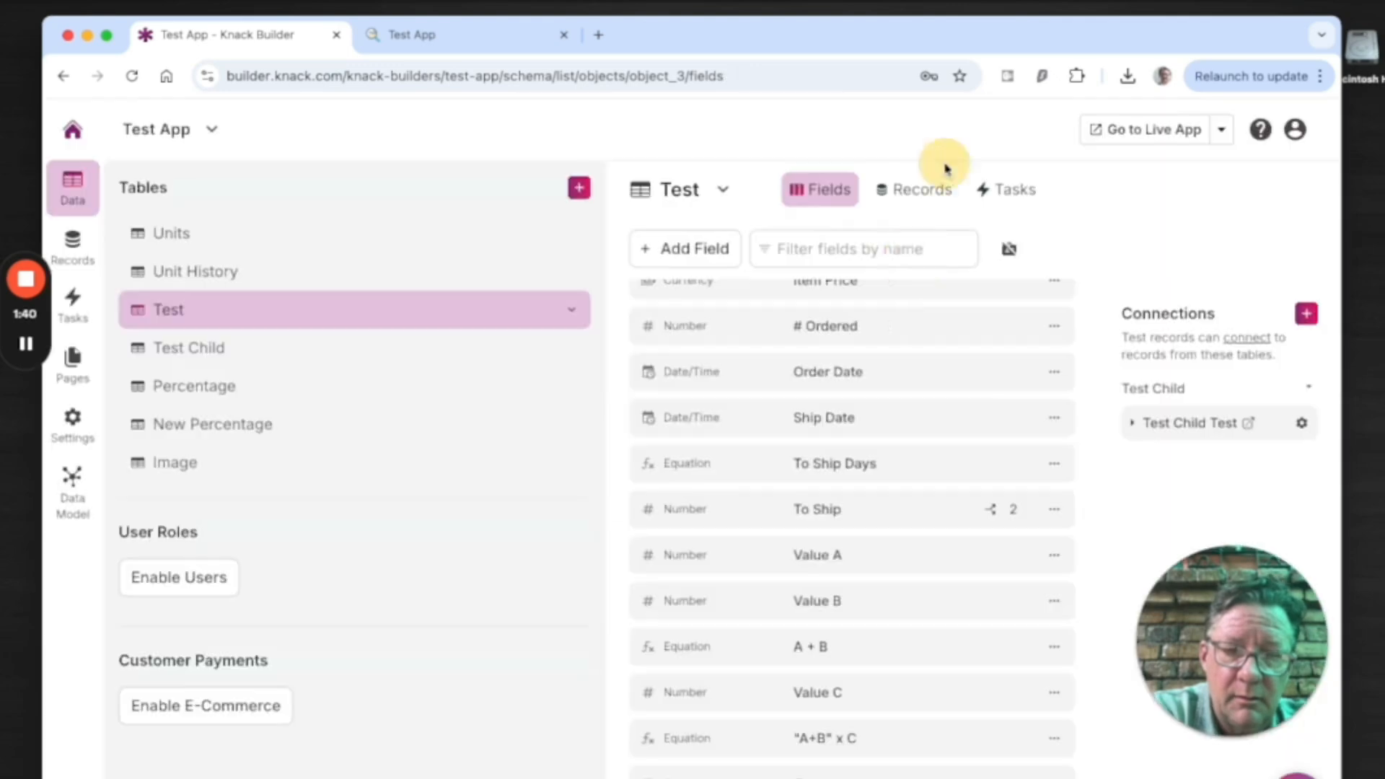
# Compare the settings of the Value A number field with those of the A + B equation field.
pyautogui.click(872, 571)
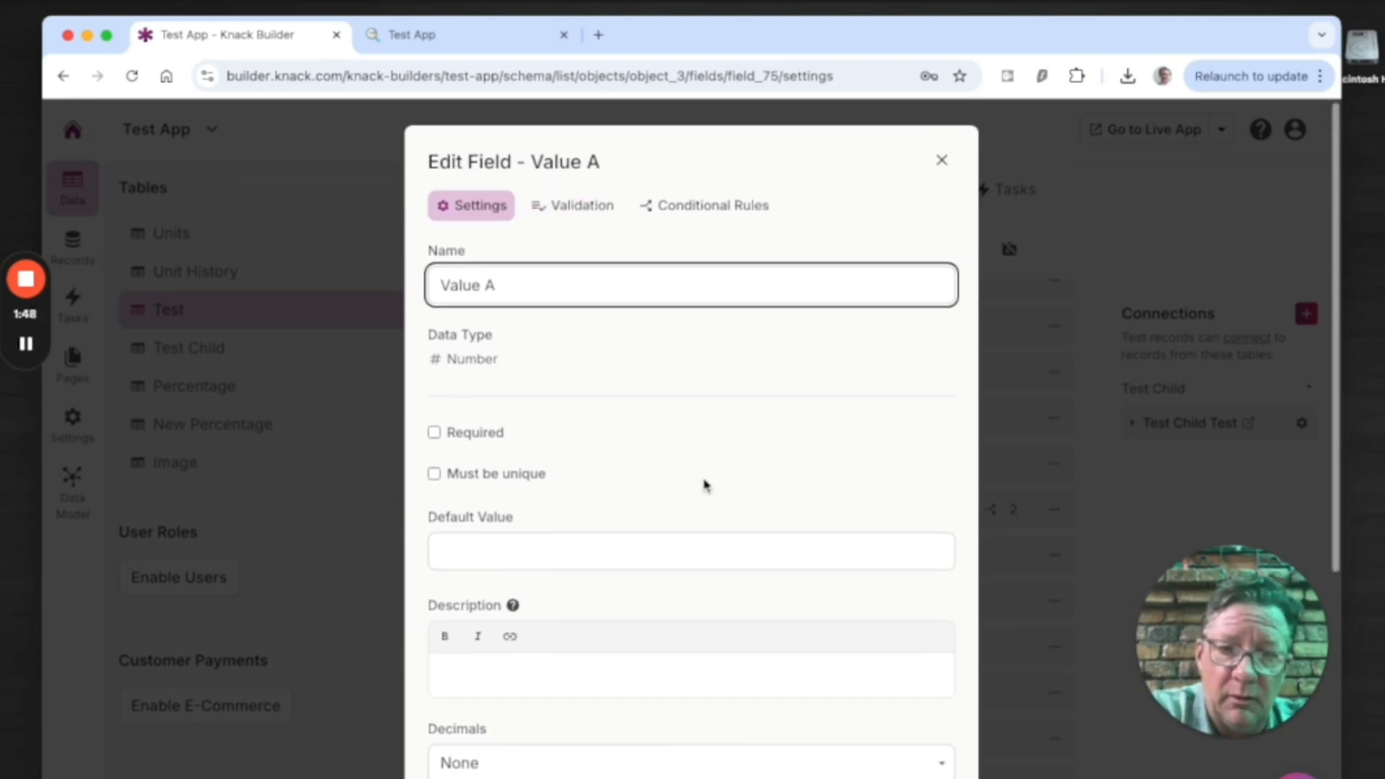
pyautogui.click(940, 165)
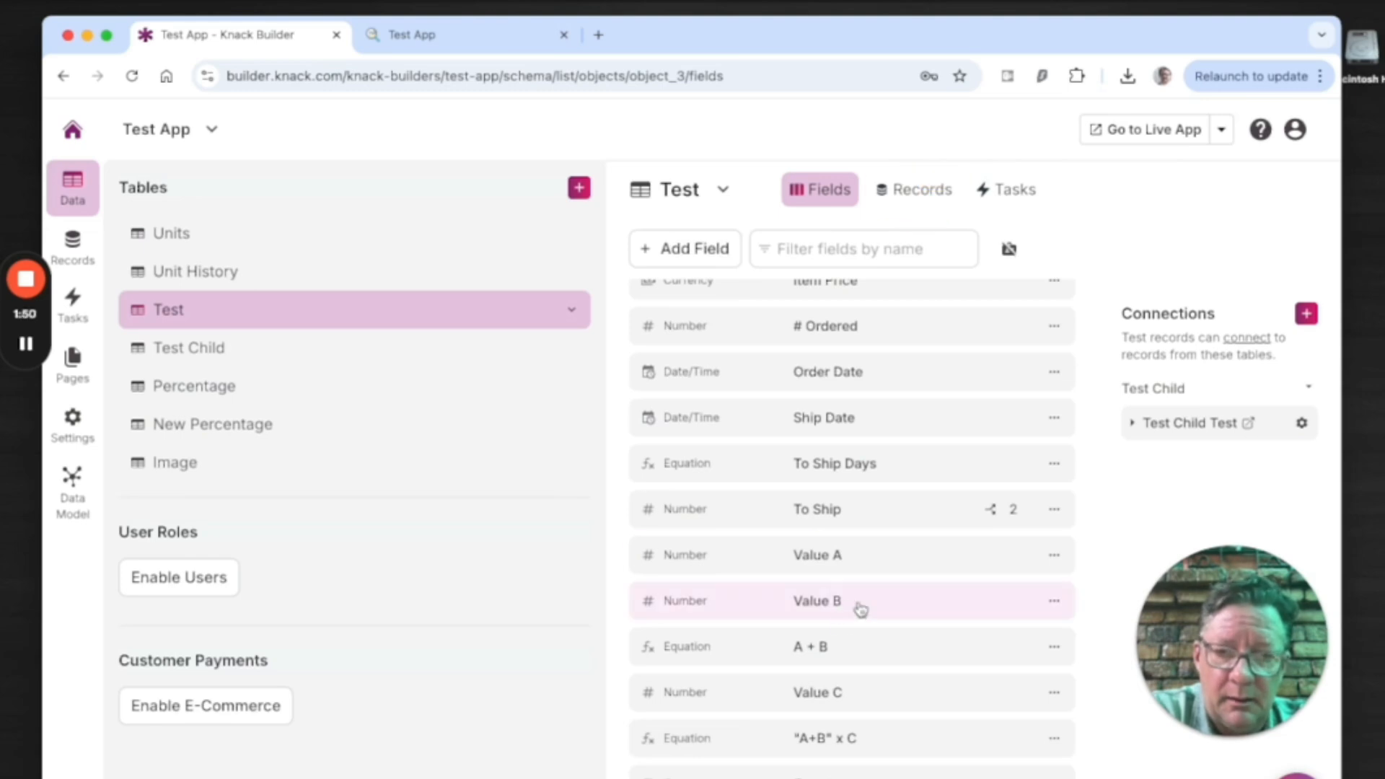
pyautogui.click(898, 654)
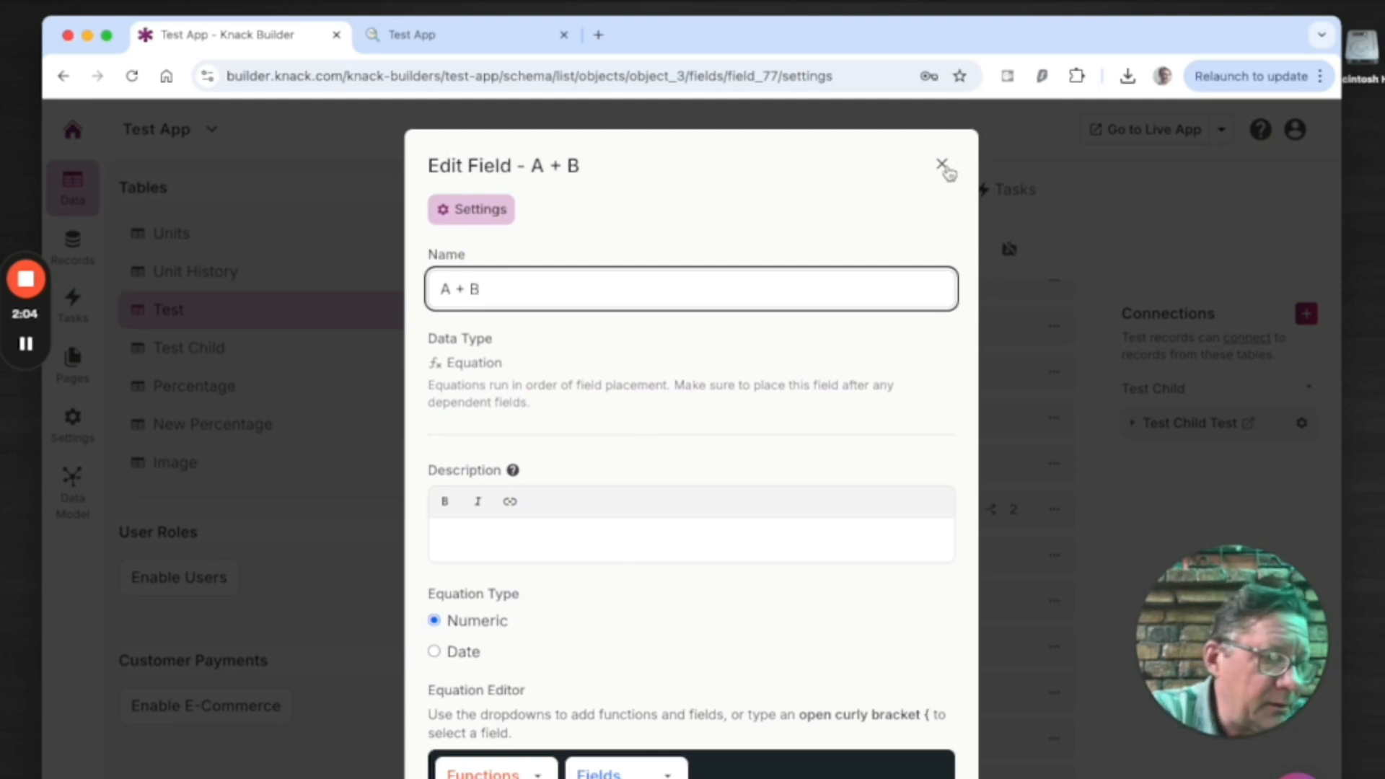
pyautogui.click(943, 166)
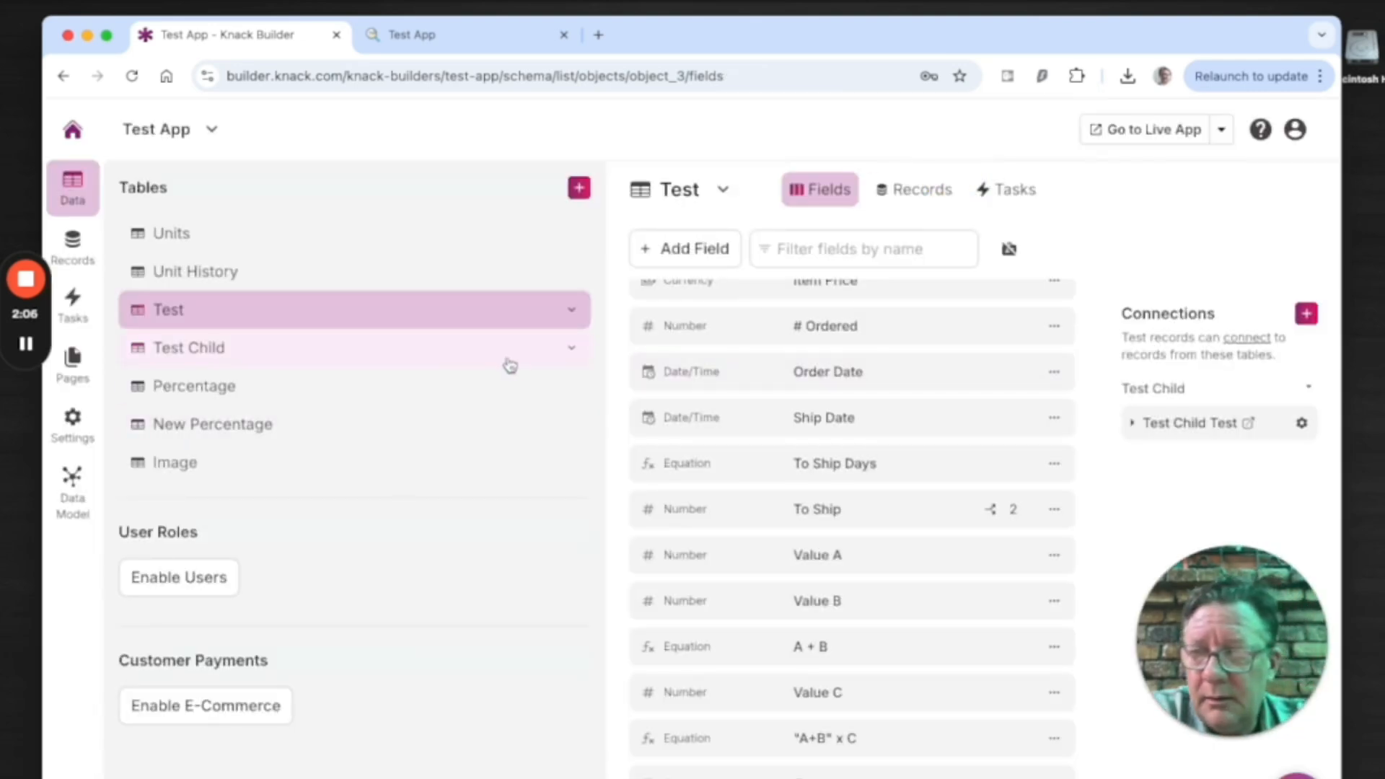
# In the live Test App, open the Add Test form from Test Page Equation.
pyautogui.click(404, 35)
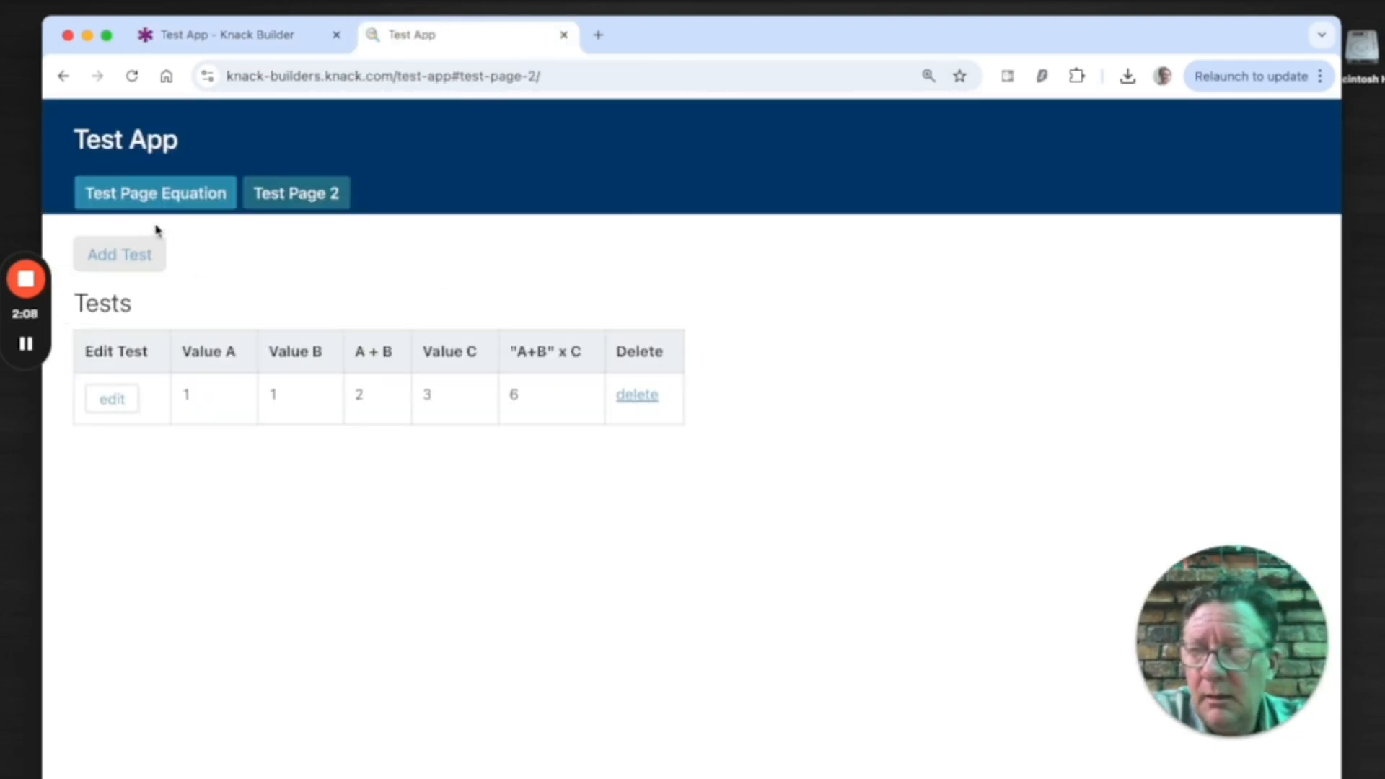
pyautogui.click(158, 203)
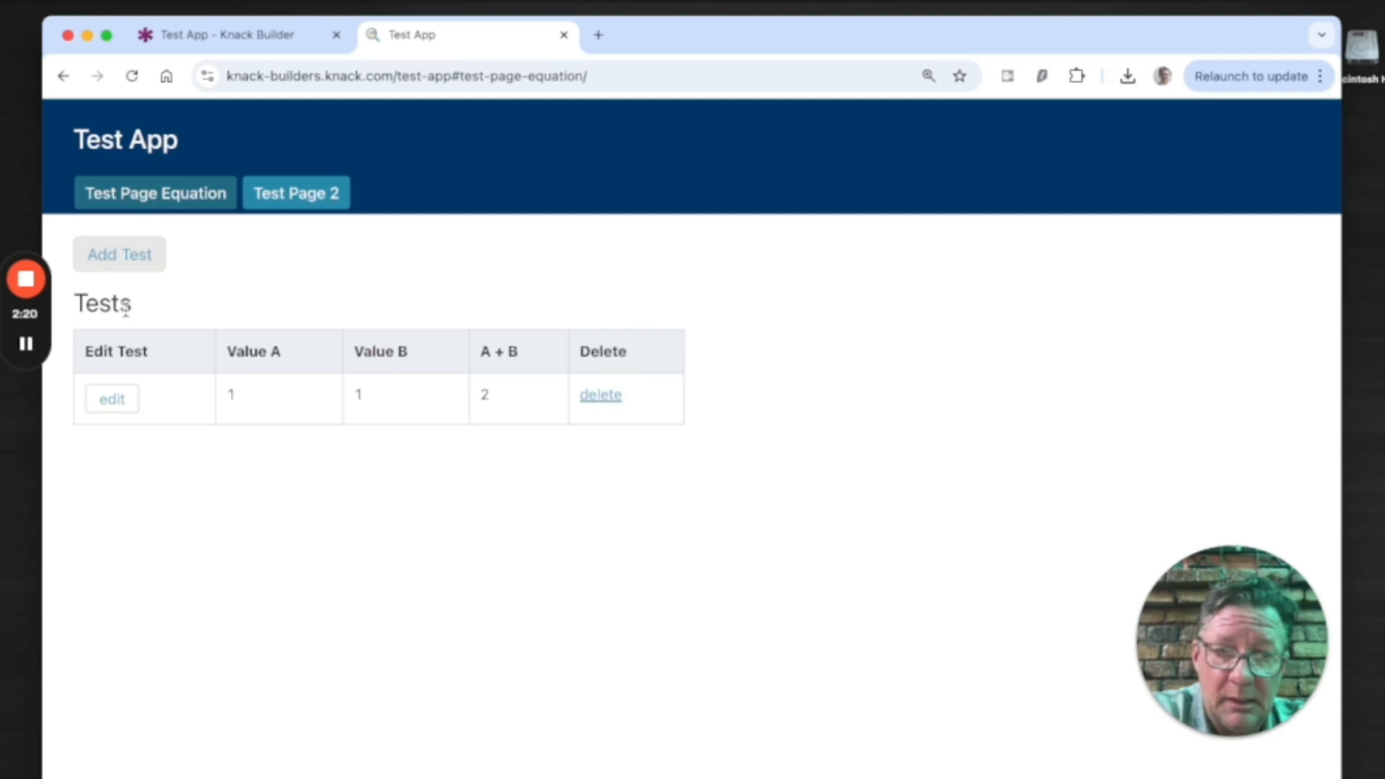
pyautogui.click(143, 261)
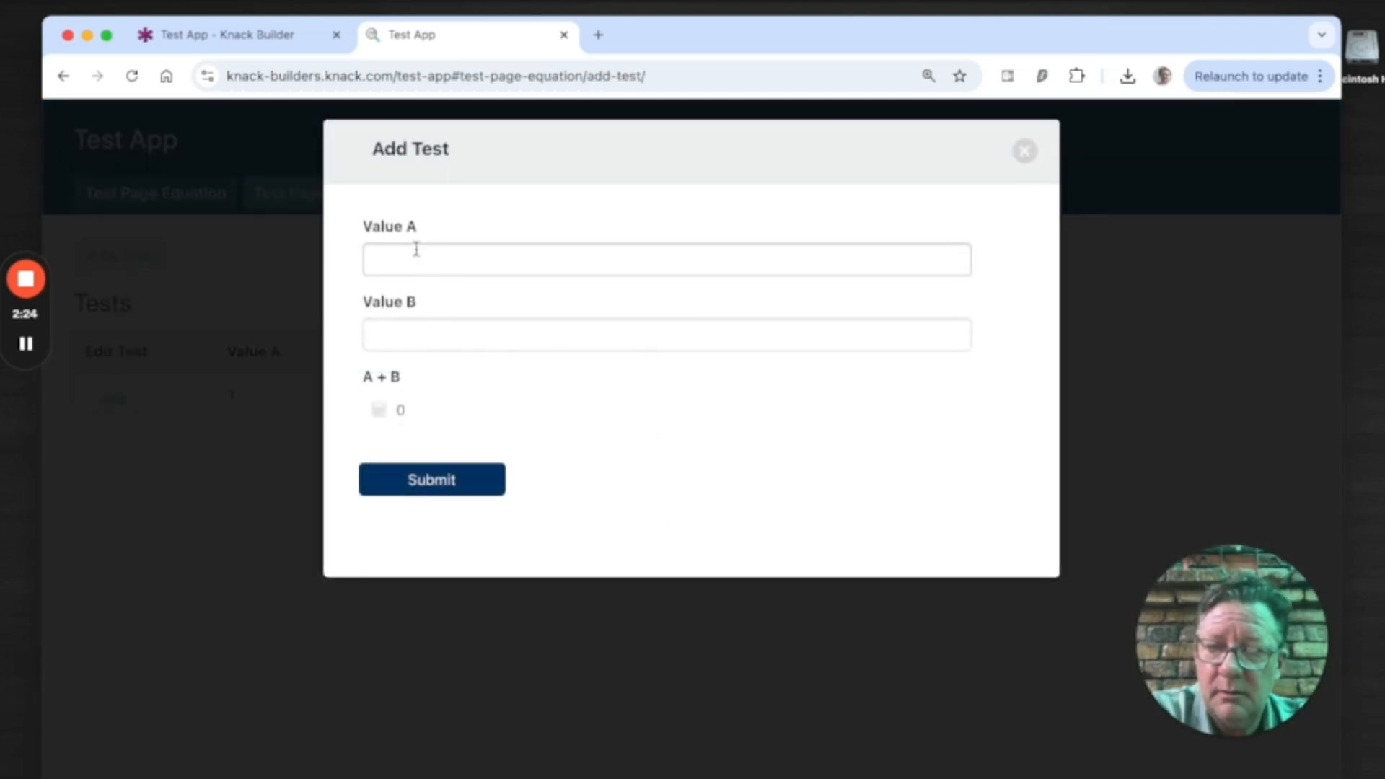
# Test the live A + B equation with Value A 1 and Value B 2, and close the form without submitting.
pyautogui.doubleClick(395, 417)
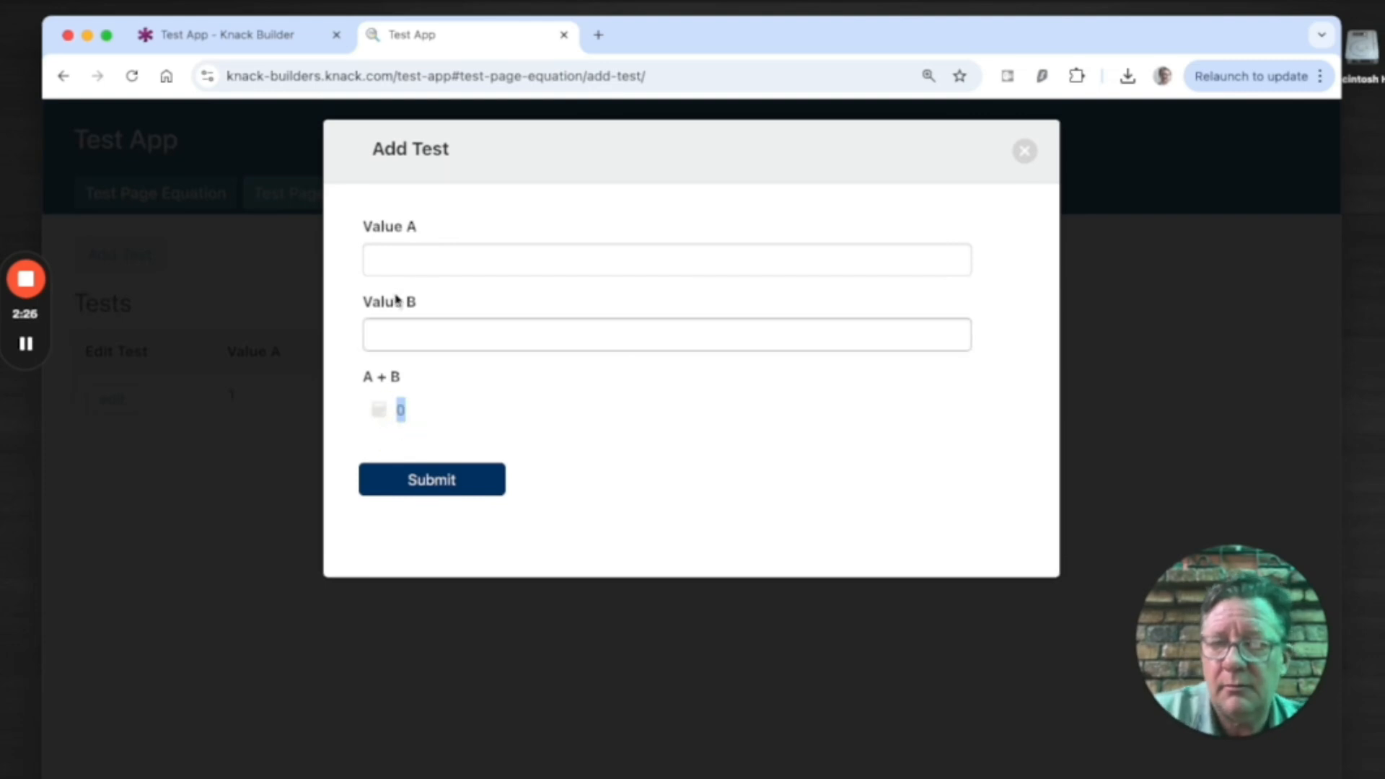
pyautogui.click(395, 252)
pyautogui.write('1')
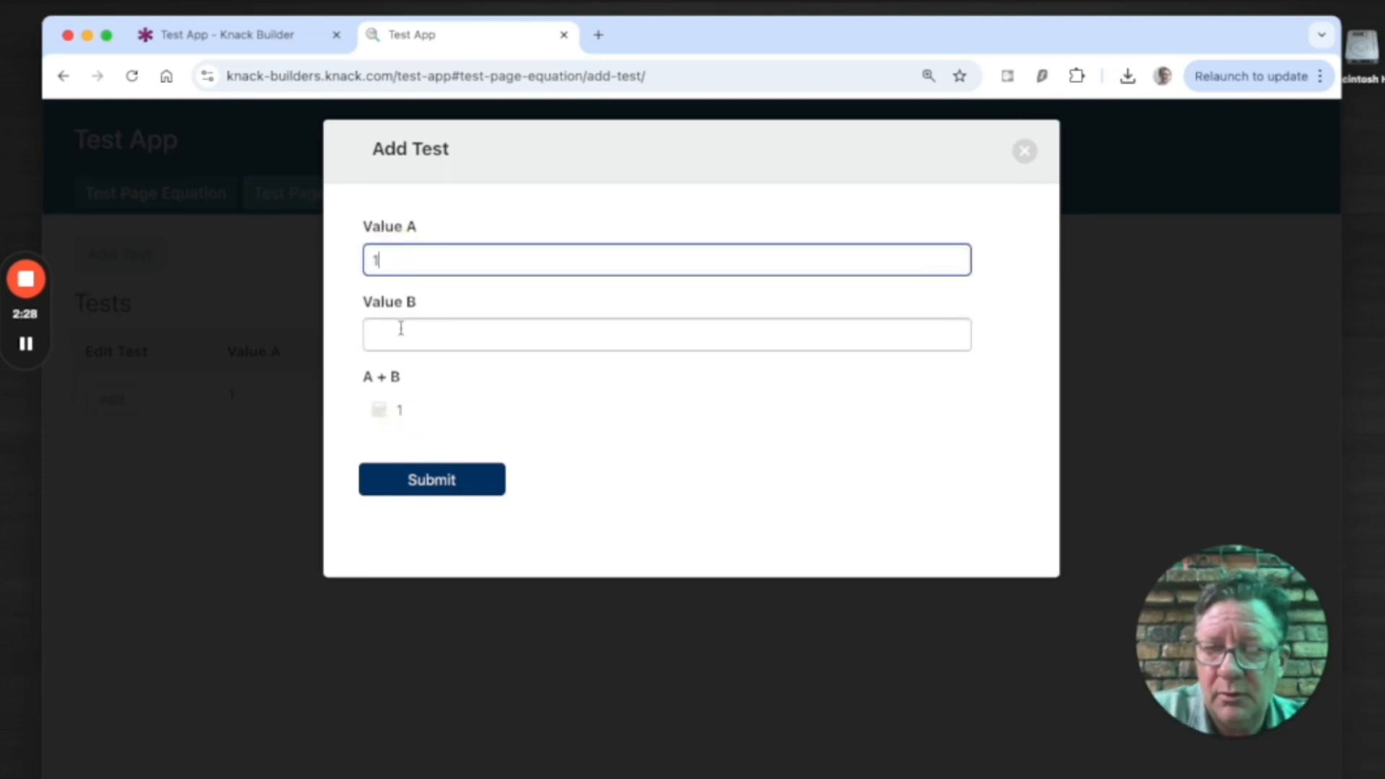
pyautogui.click(390, 325)
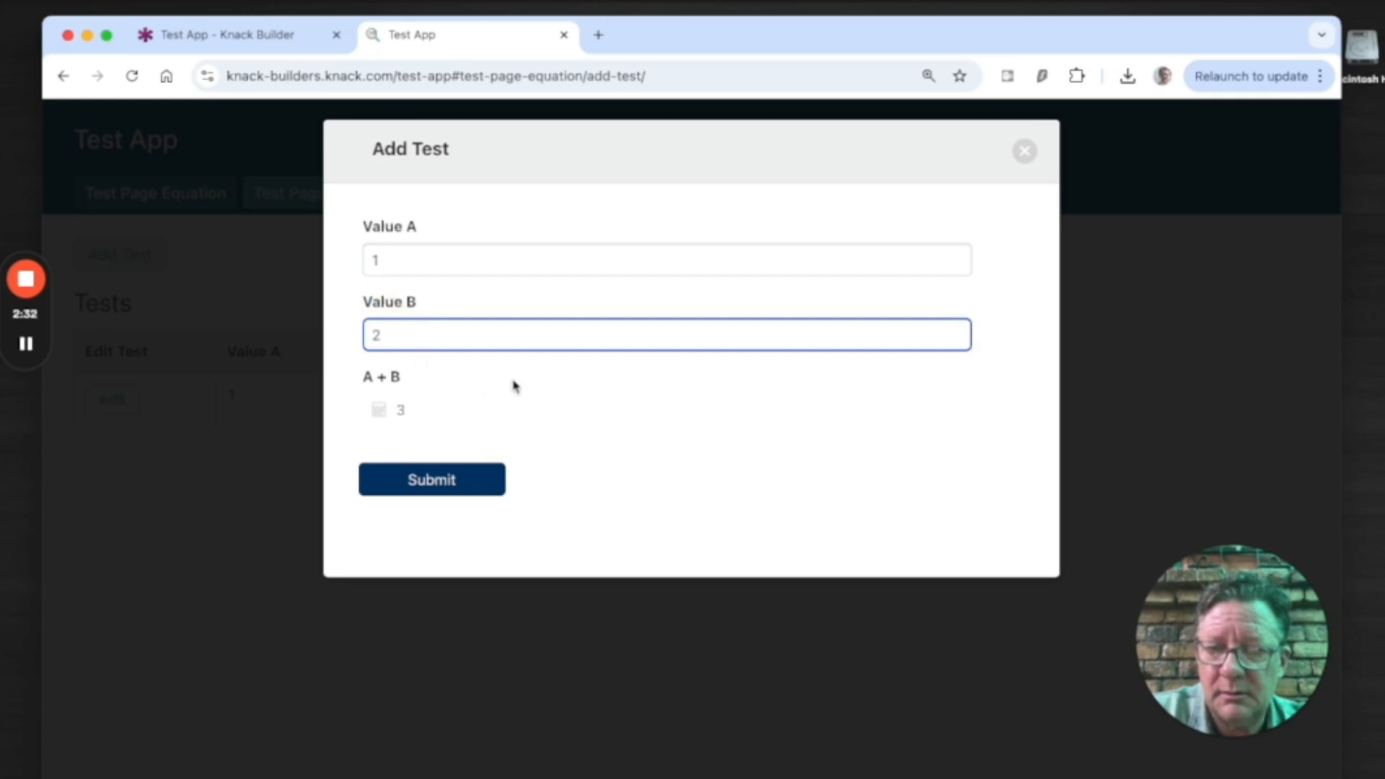
pyautogui.click(1025, 151)
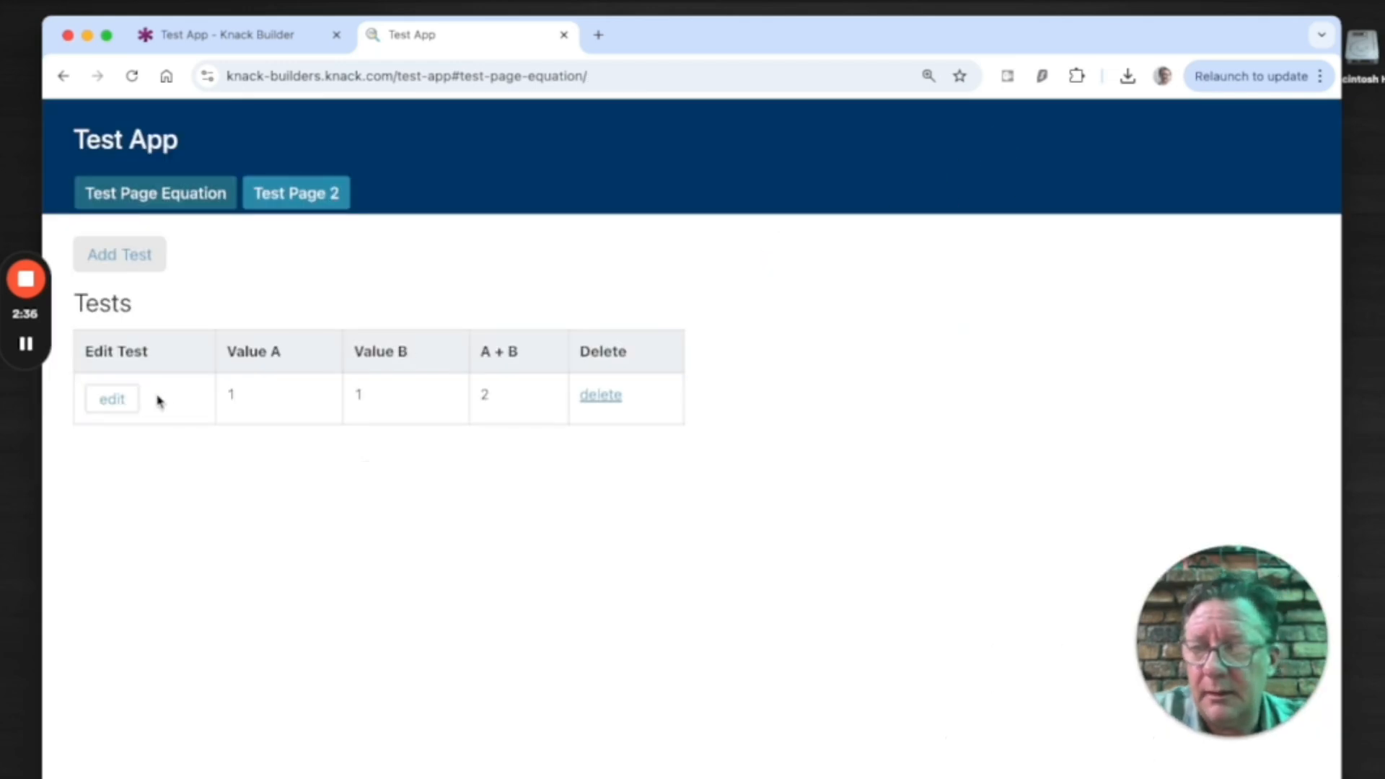
# View the existing record's values and equation in the Edit Test form, and close the form without submitting.
pyautogui.click(110, 401)
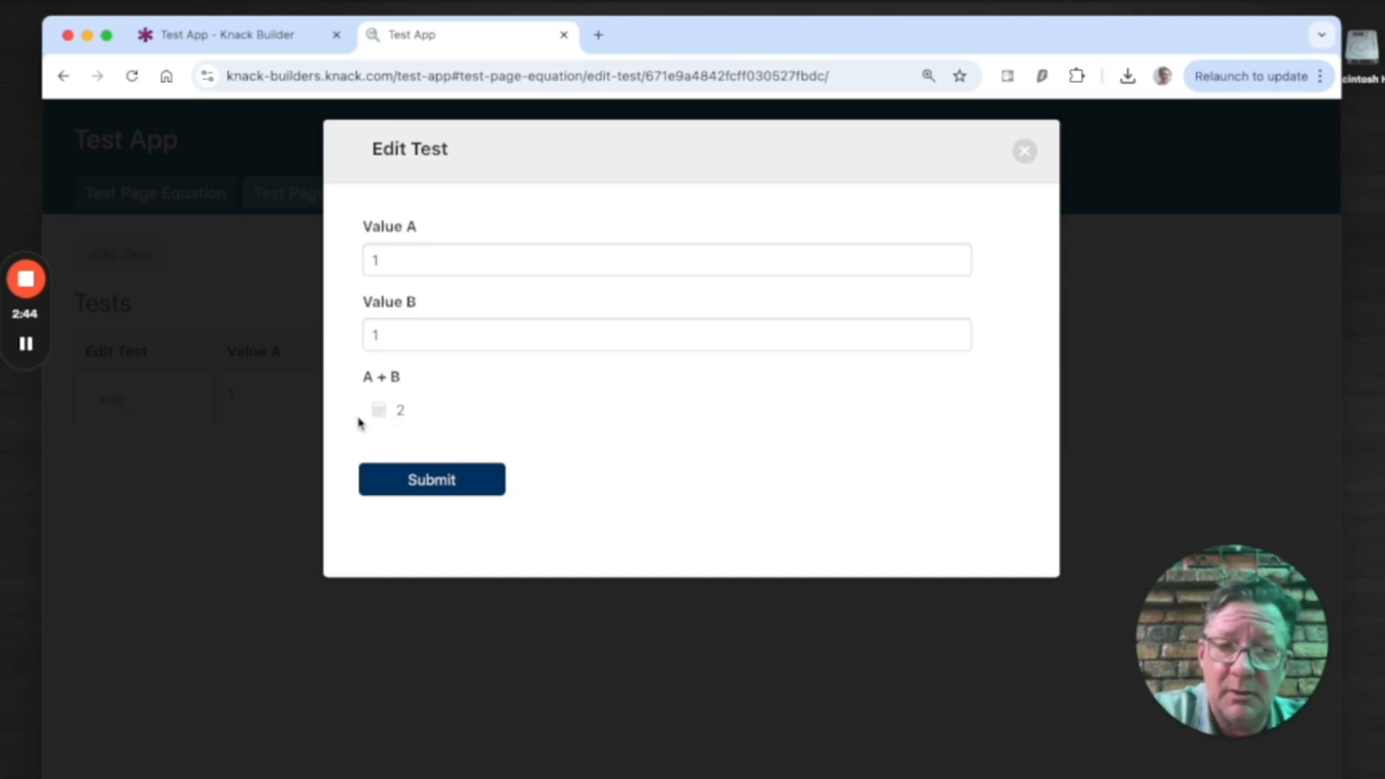
pyautogui.click(1023, 151)
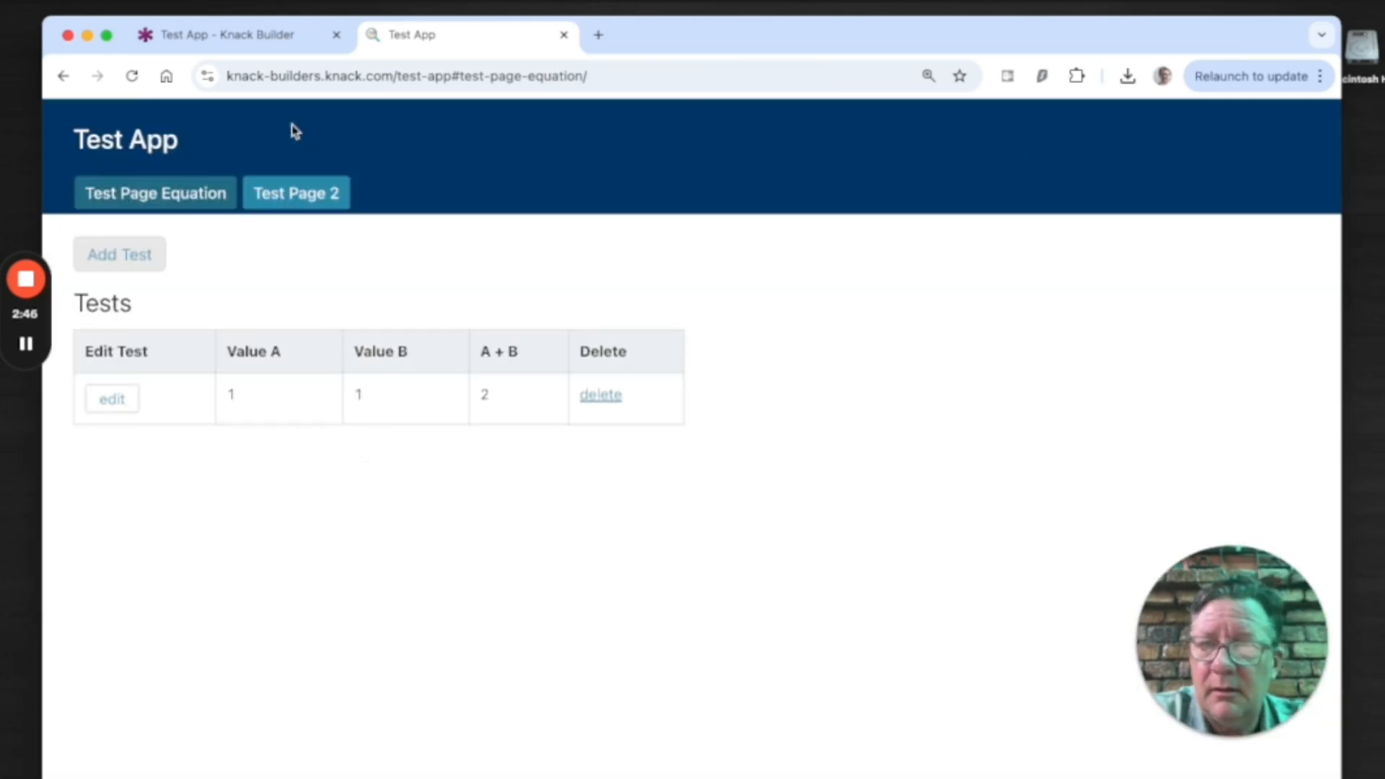
# Switch back to Knack Builder's page list, leaving the Edit Test form without saving its changes.
pyautogui.click(242, 38)
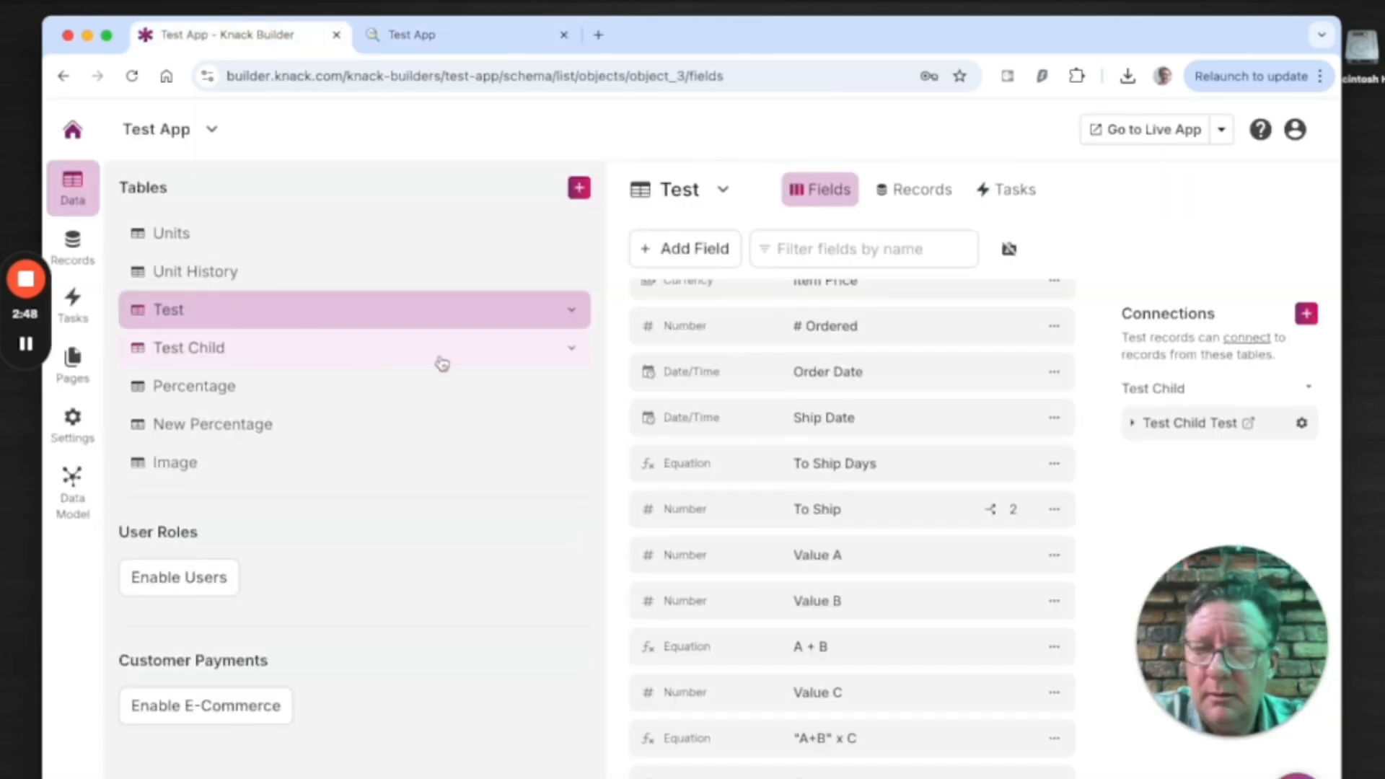
pyautogui.click(72, 361)
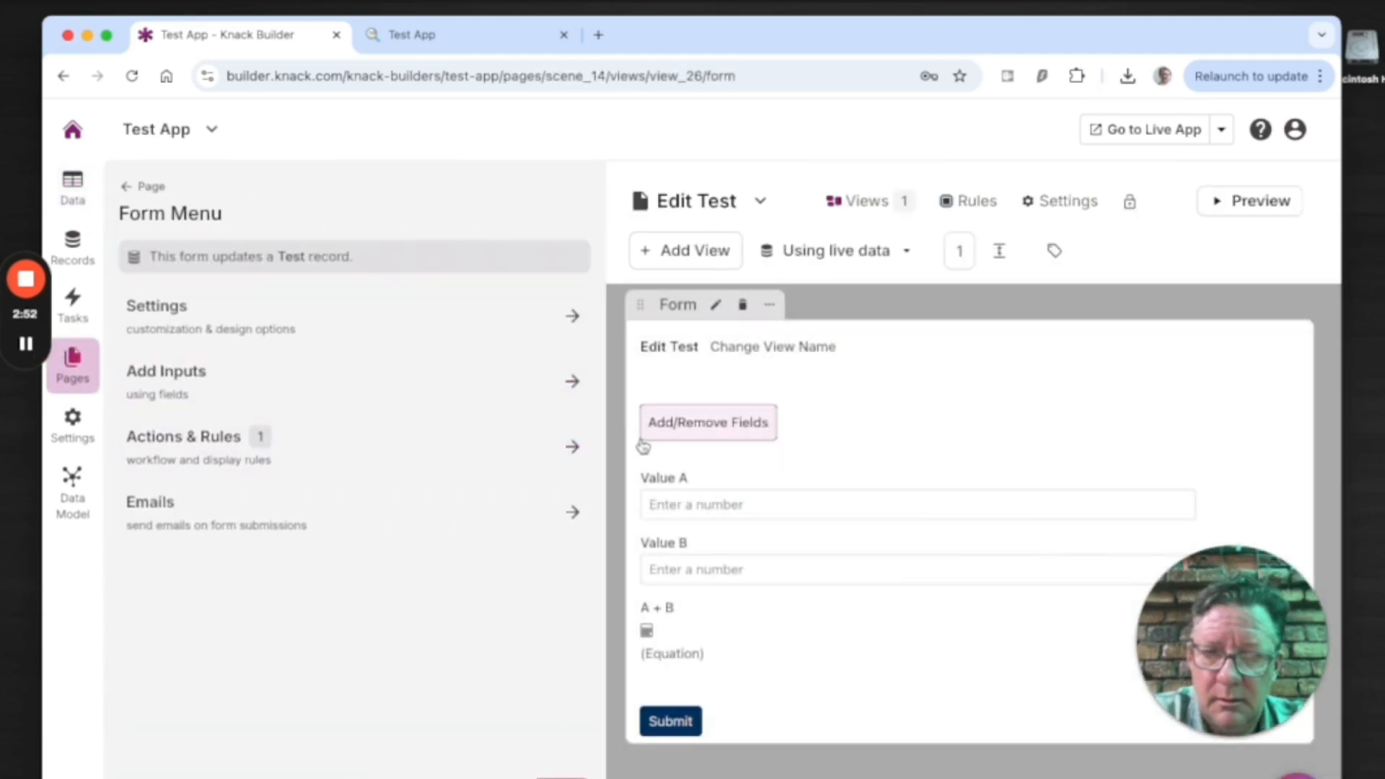
pyautogui.click(137, 191)
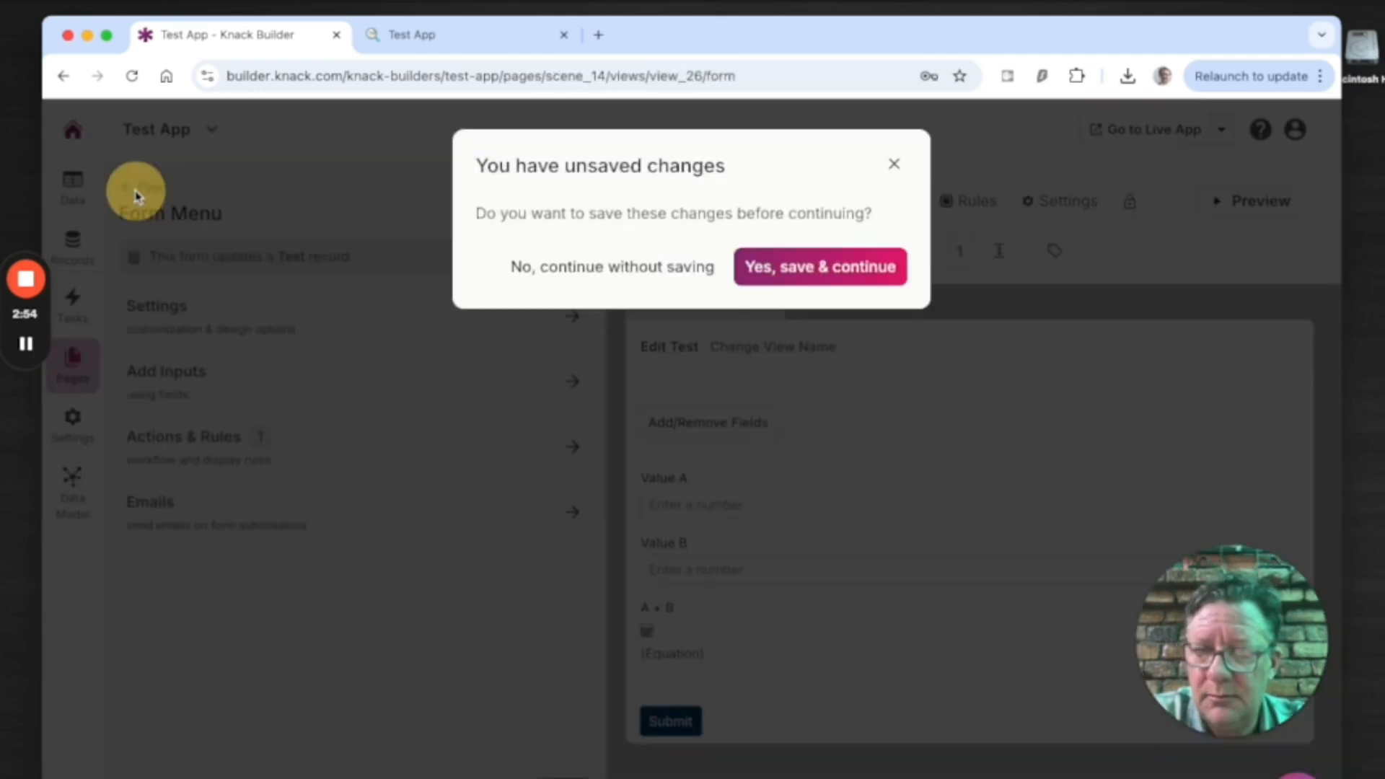
pyautogui.click(597, 268)
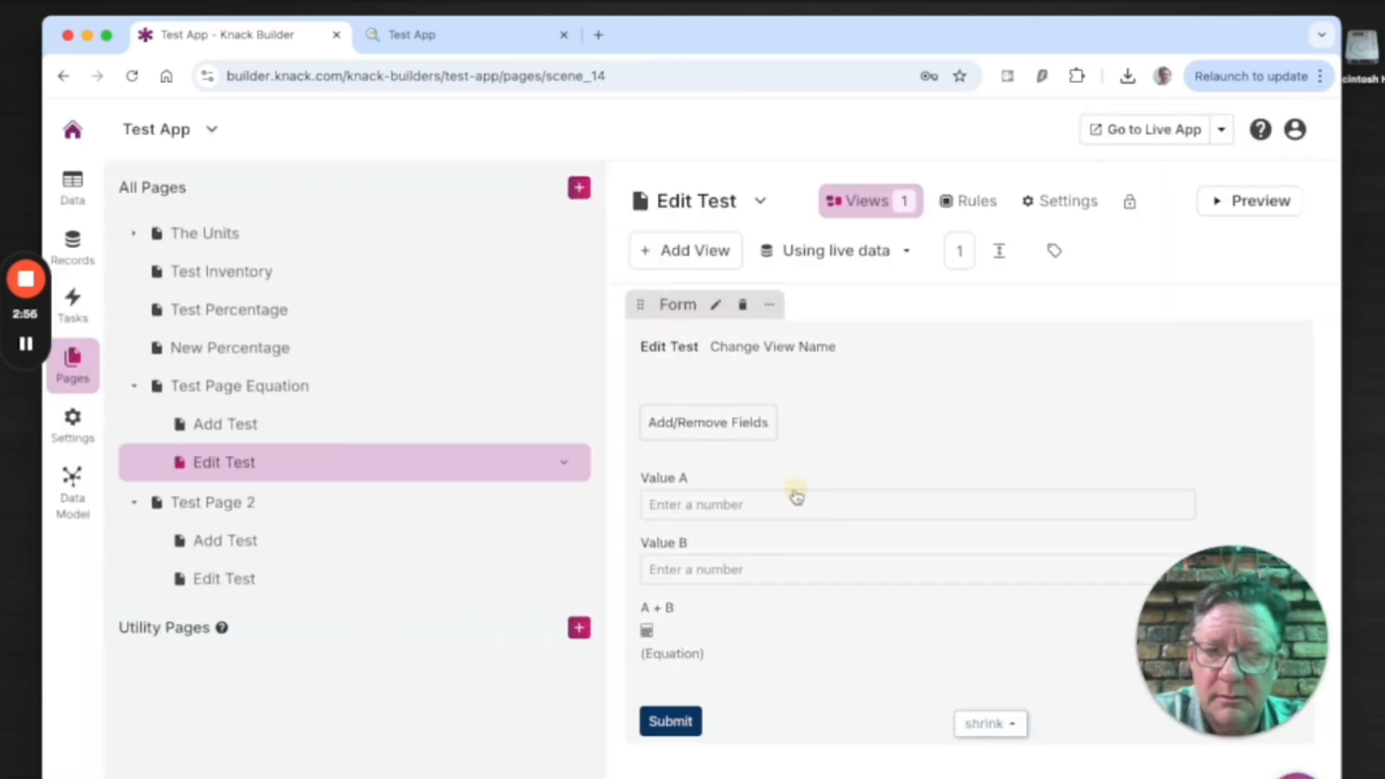
# Inspect the A + B and Value A input properties on the Edit Test form, toggling Value A's read-only display on and off.
pyautogui.click(693, 631)
pyautogui.click(706, 640)
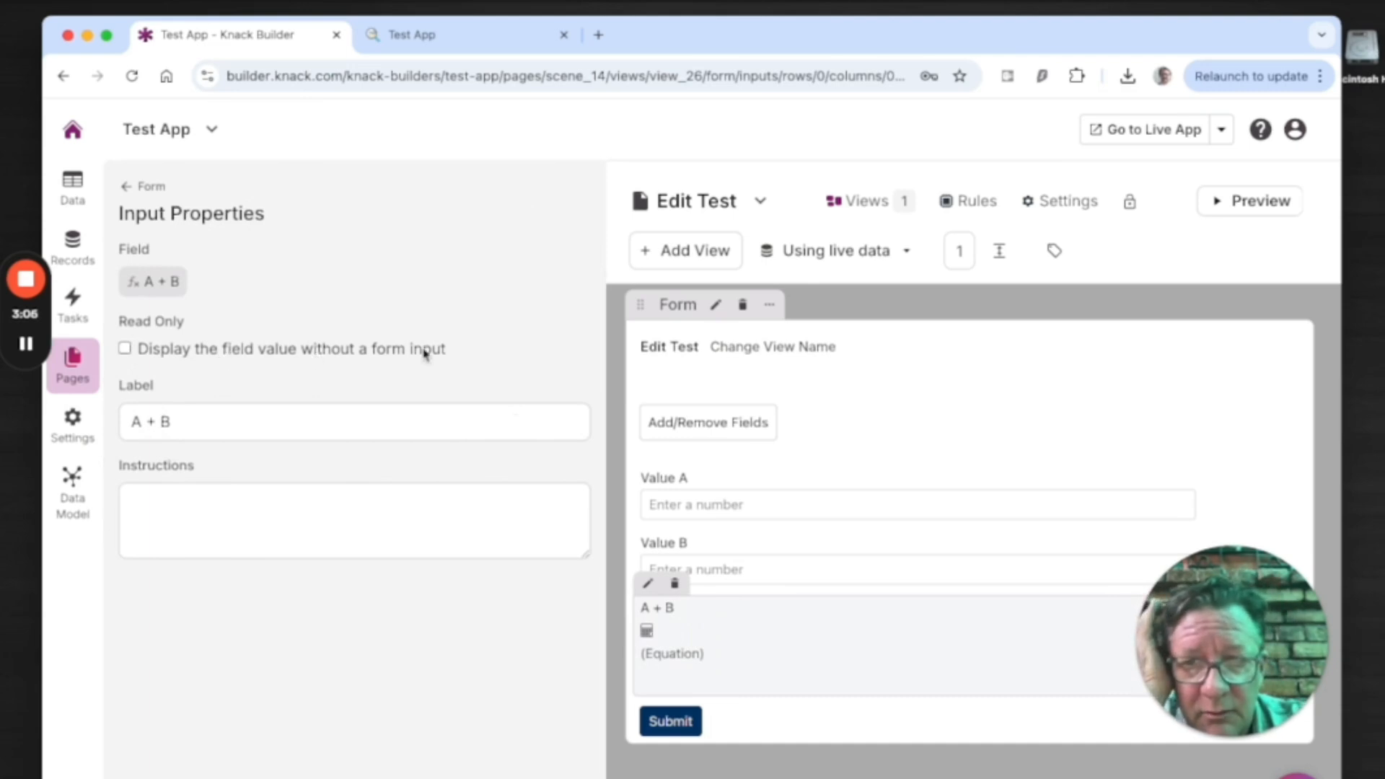
pyautogui.click(759, 497)
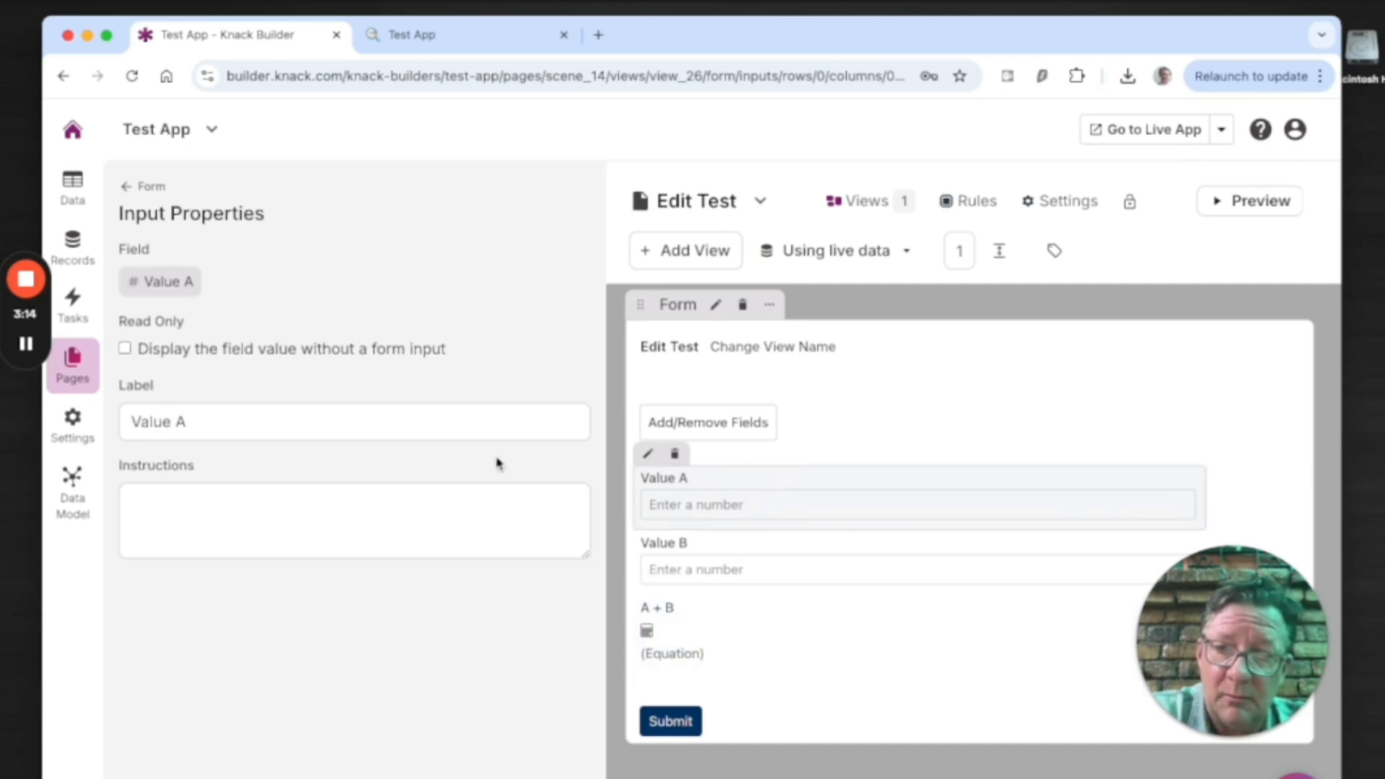
pyautogui.click(155, 352)
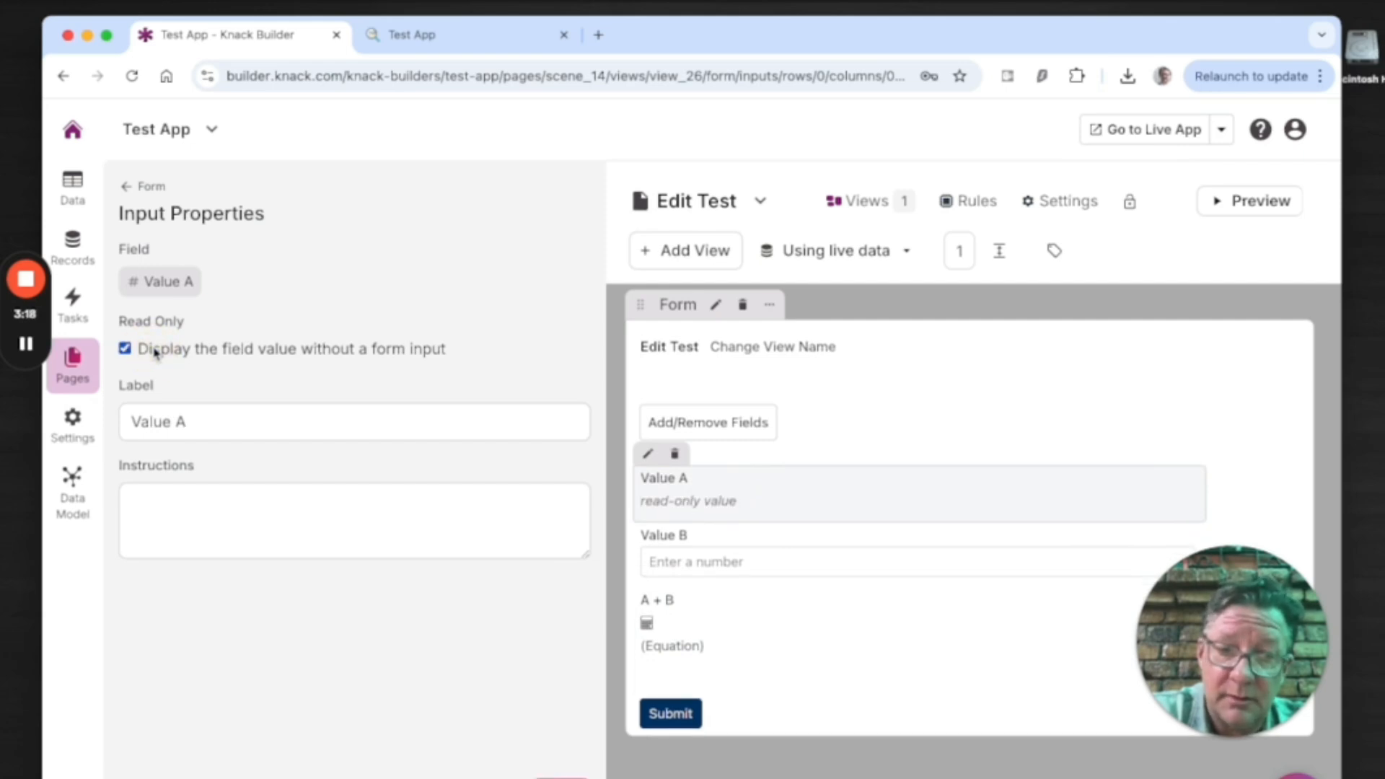
pyautogui.click(155, 352)
# Try to make the A + B equation read-only on the Edit Test form, and return to the page list without saving.
pyautogui.click(686, 619)
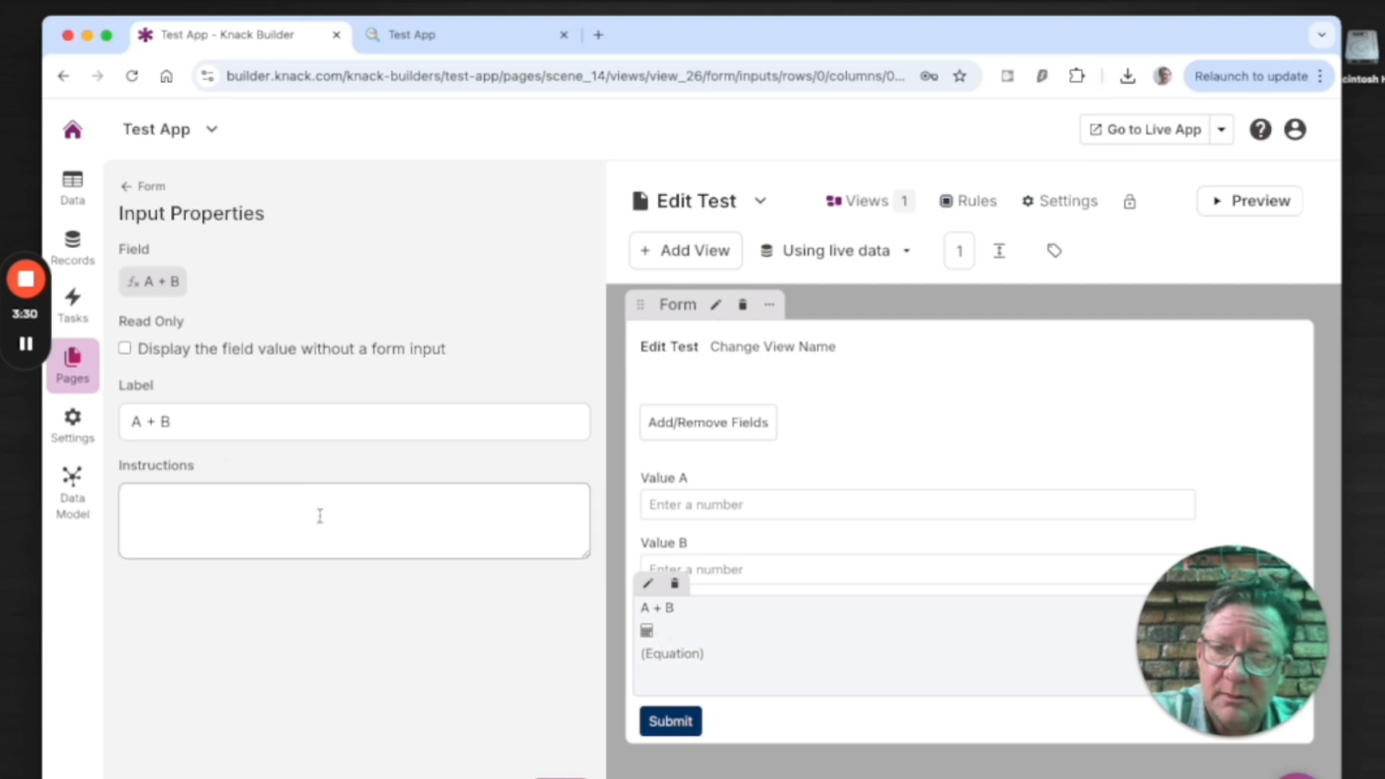
pyautogui.click(173, 356)
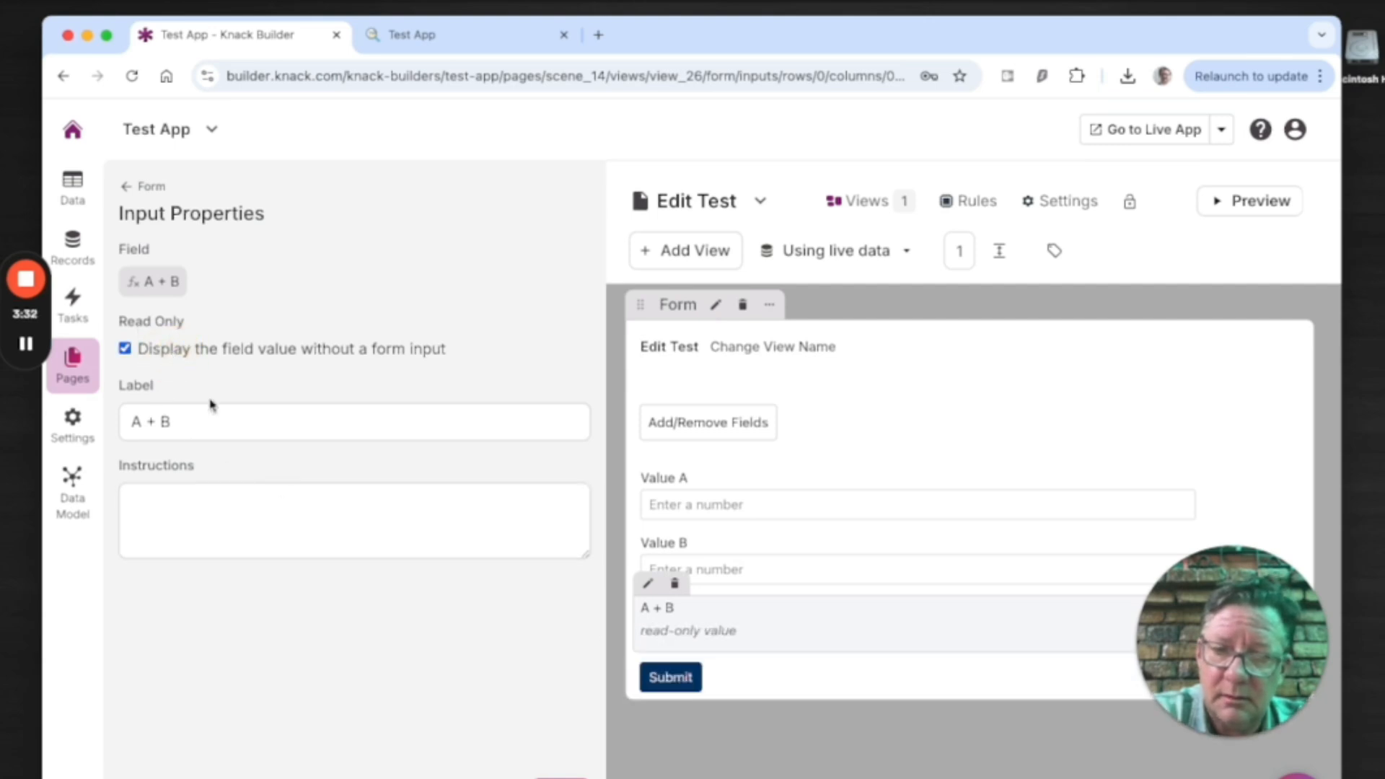
pyautogui.click(479, 777)
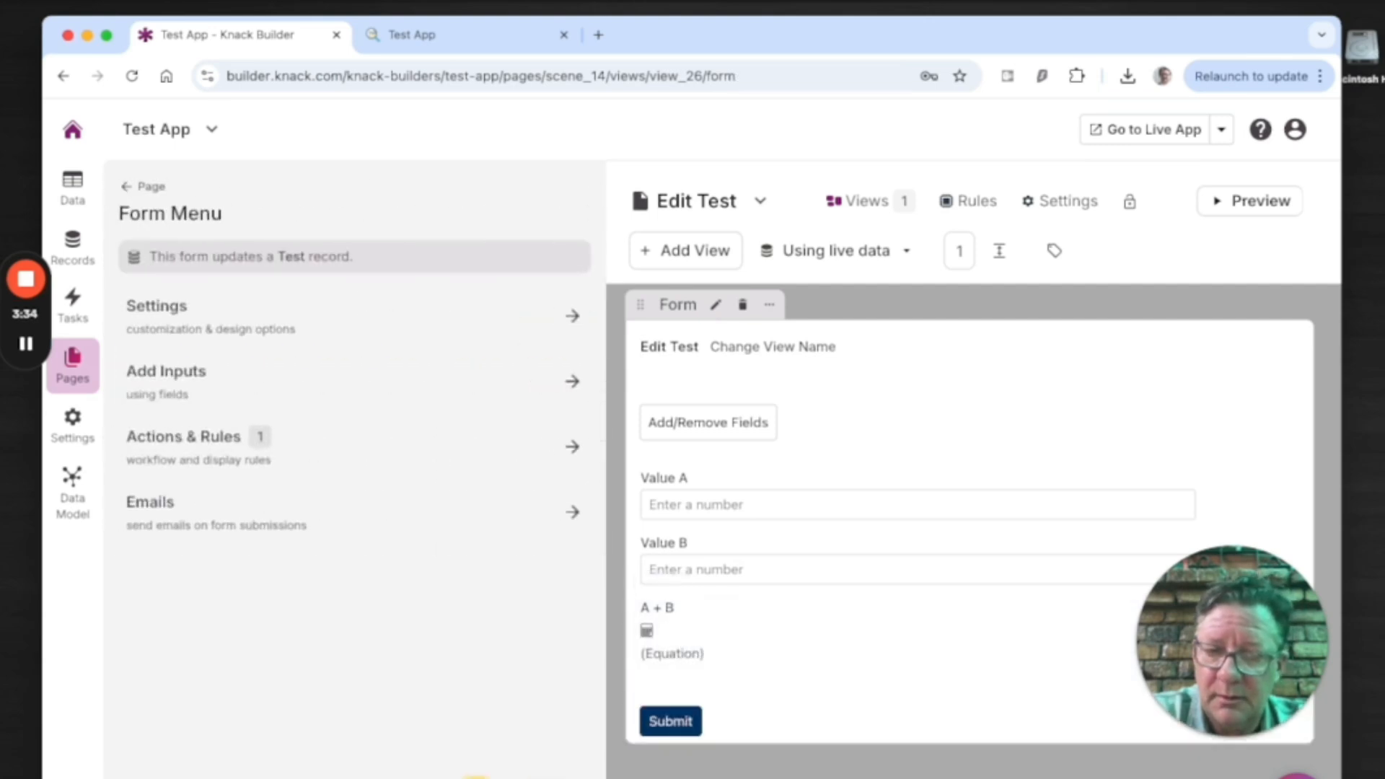
pyautogui.click(127, 189)
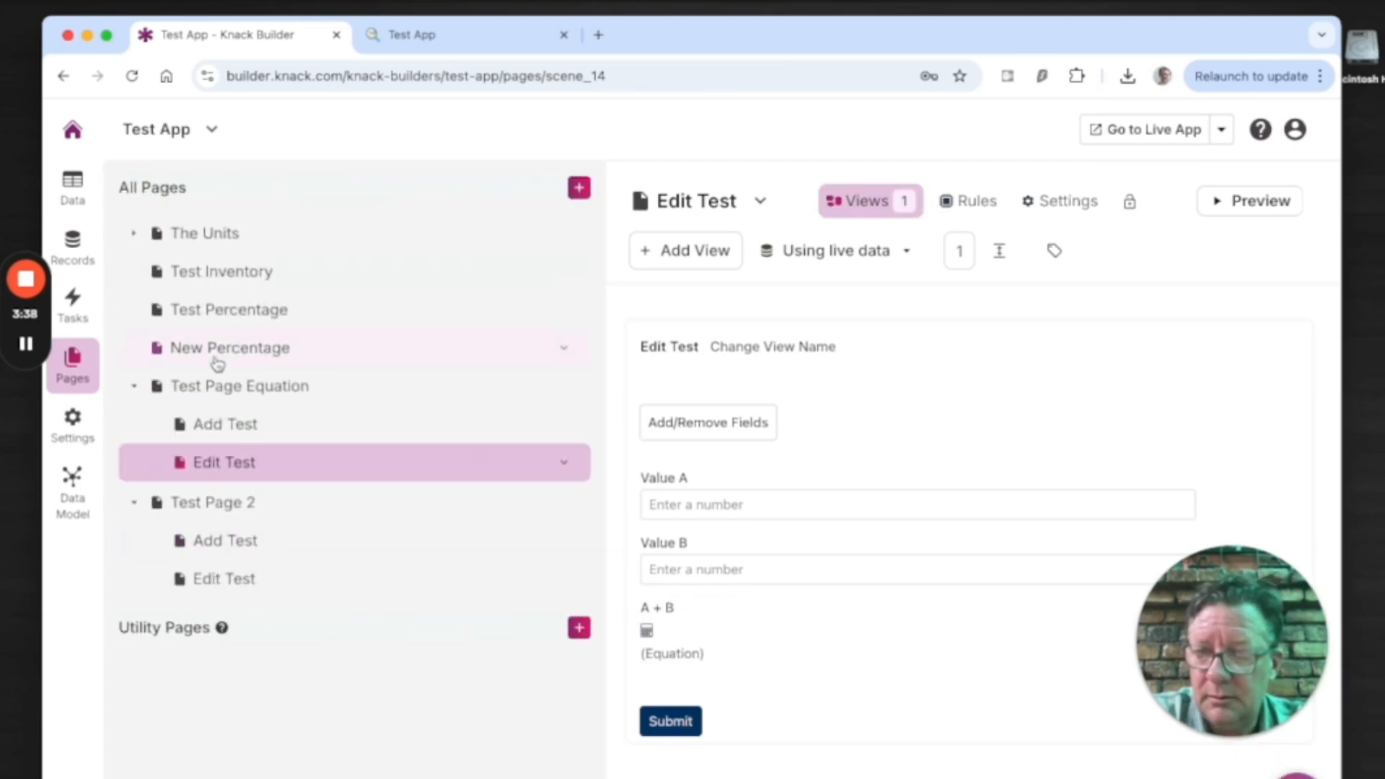
# Make the Edit Test form's A + B equation display as a read-only value without a form input, and save the form.
pyautogui.click(873, 481)
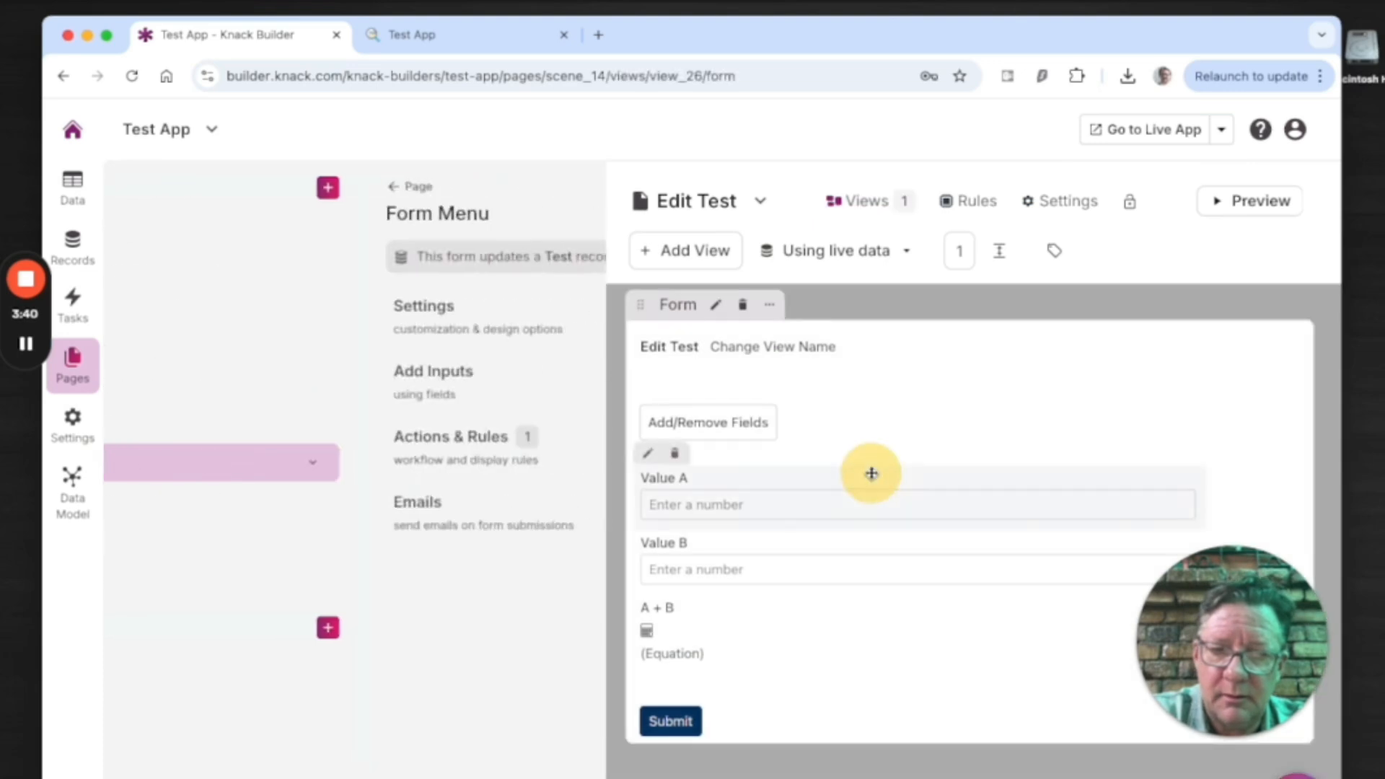
pyautogui.click(762, 645)
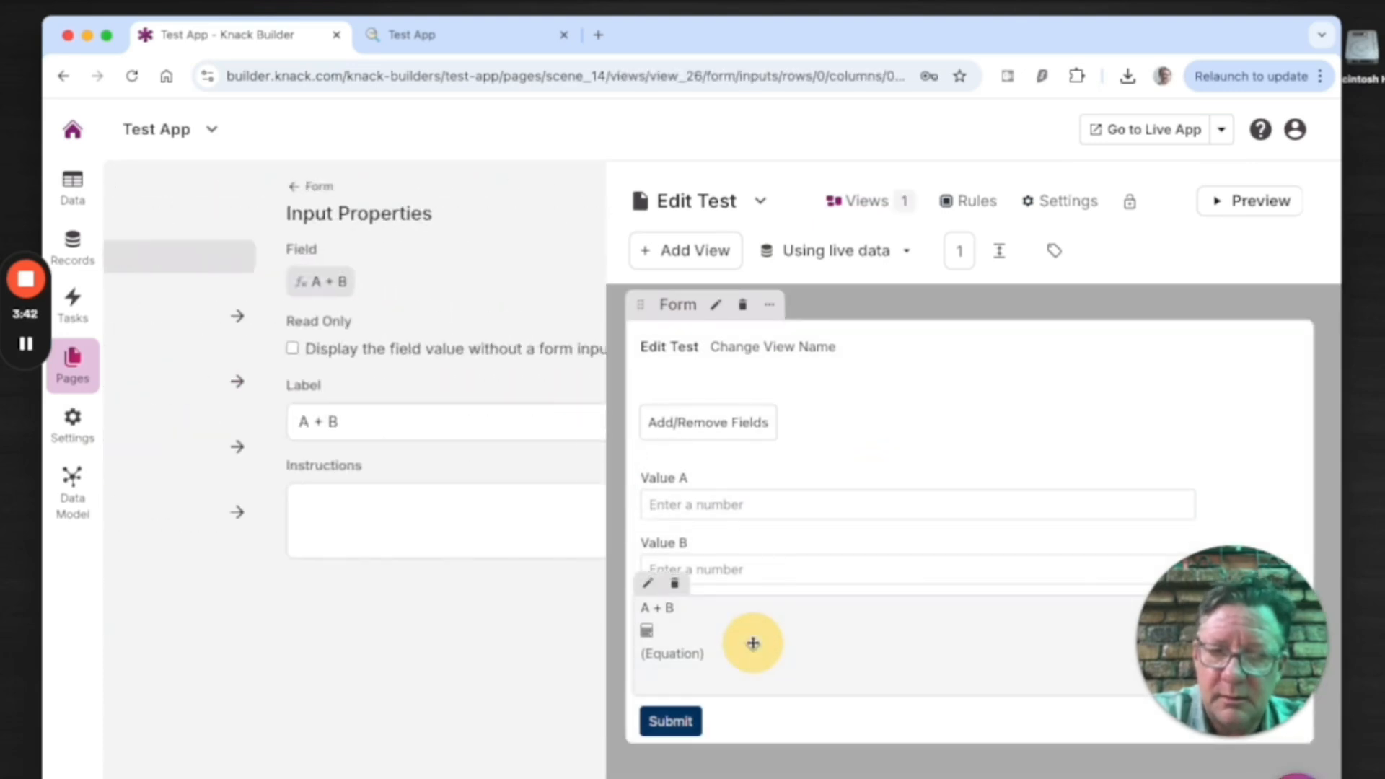
pyautogui.click(254, 349)
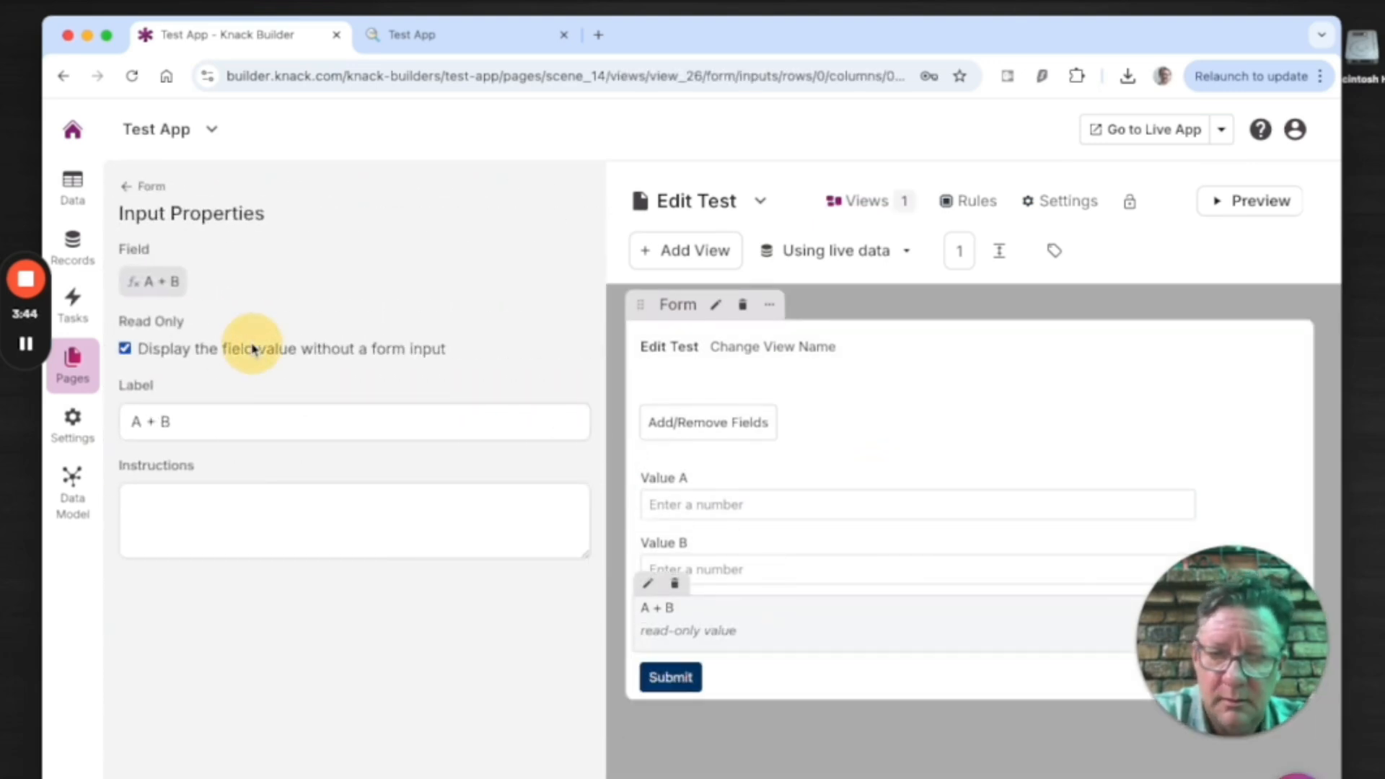
pyautogui.click(254, 349)
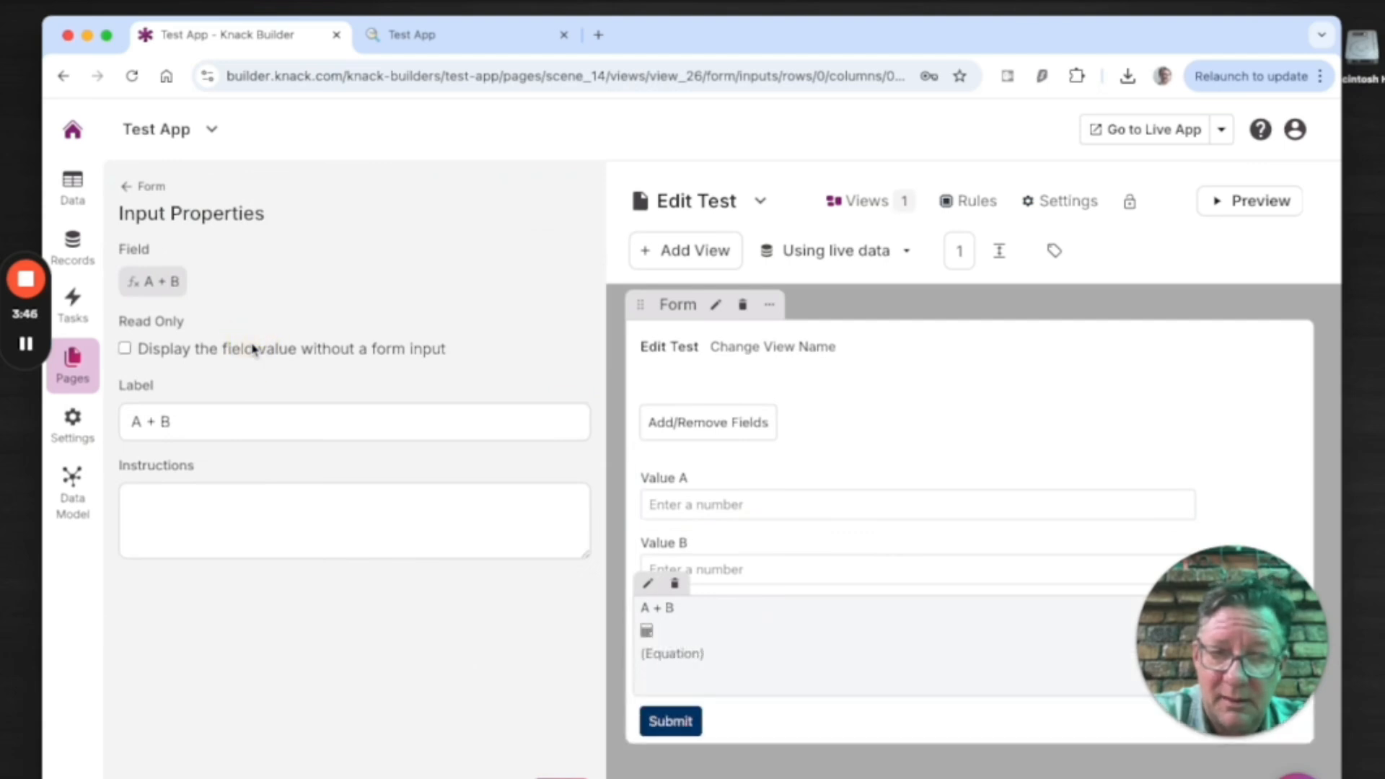
pyautogui.click(253, 349)
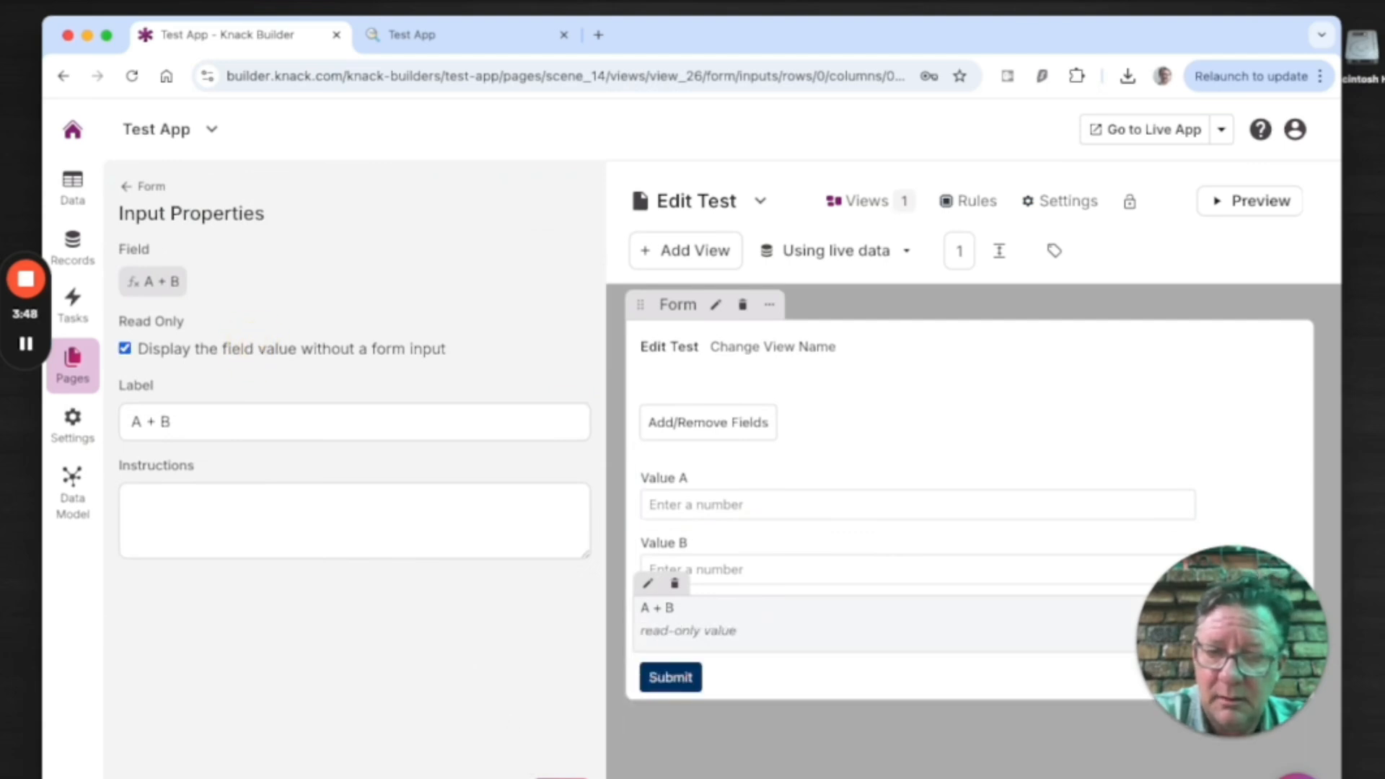
pyautogui.click(535, 775)
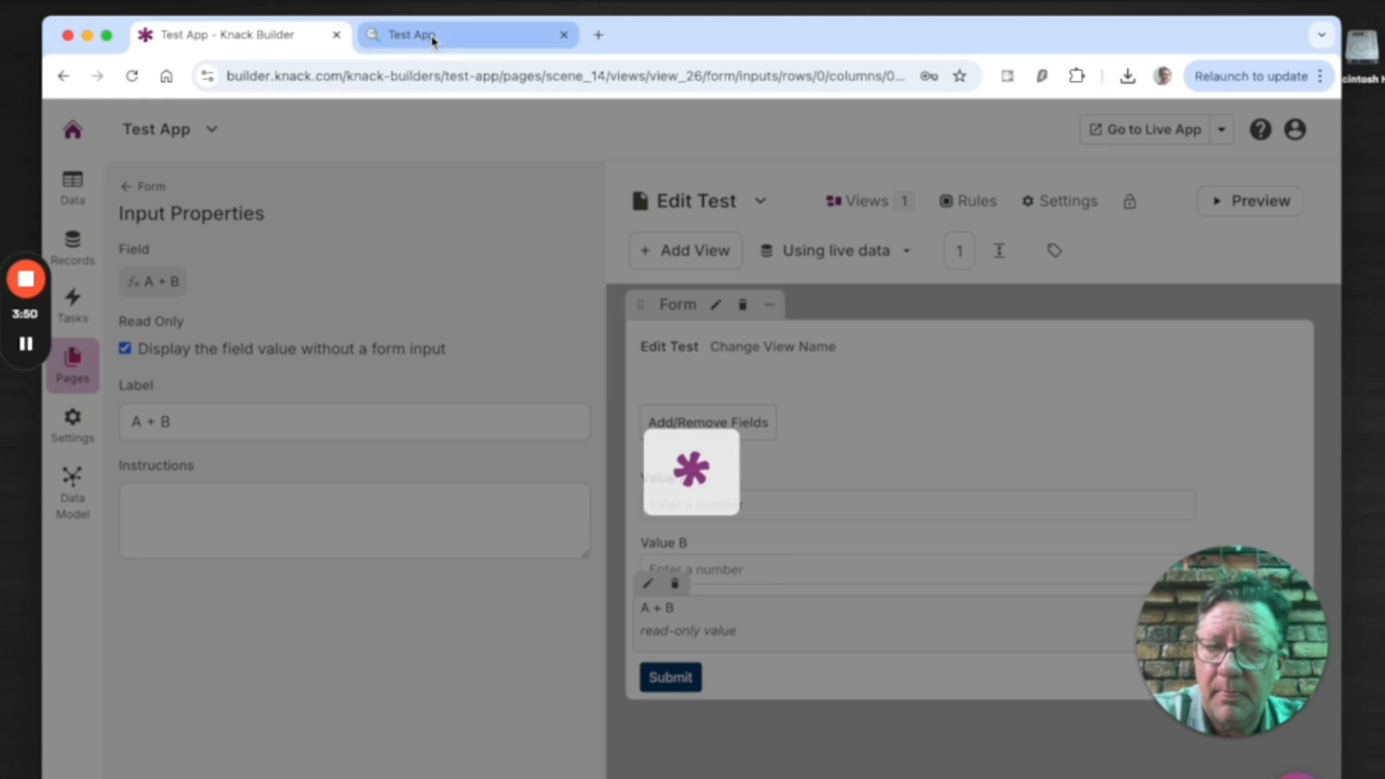
# Switch to the live Test App and view the record's Edit Test form from Test Page Equation, closing it without submitting.
pyautogui.click(432, 36)
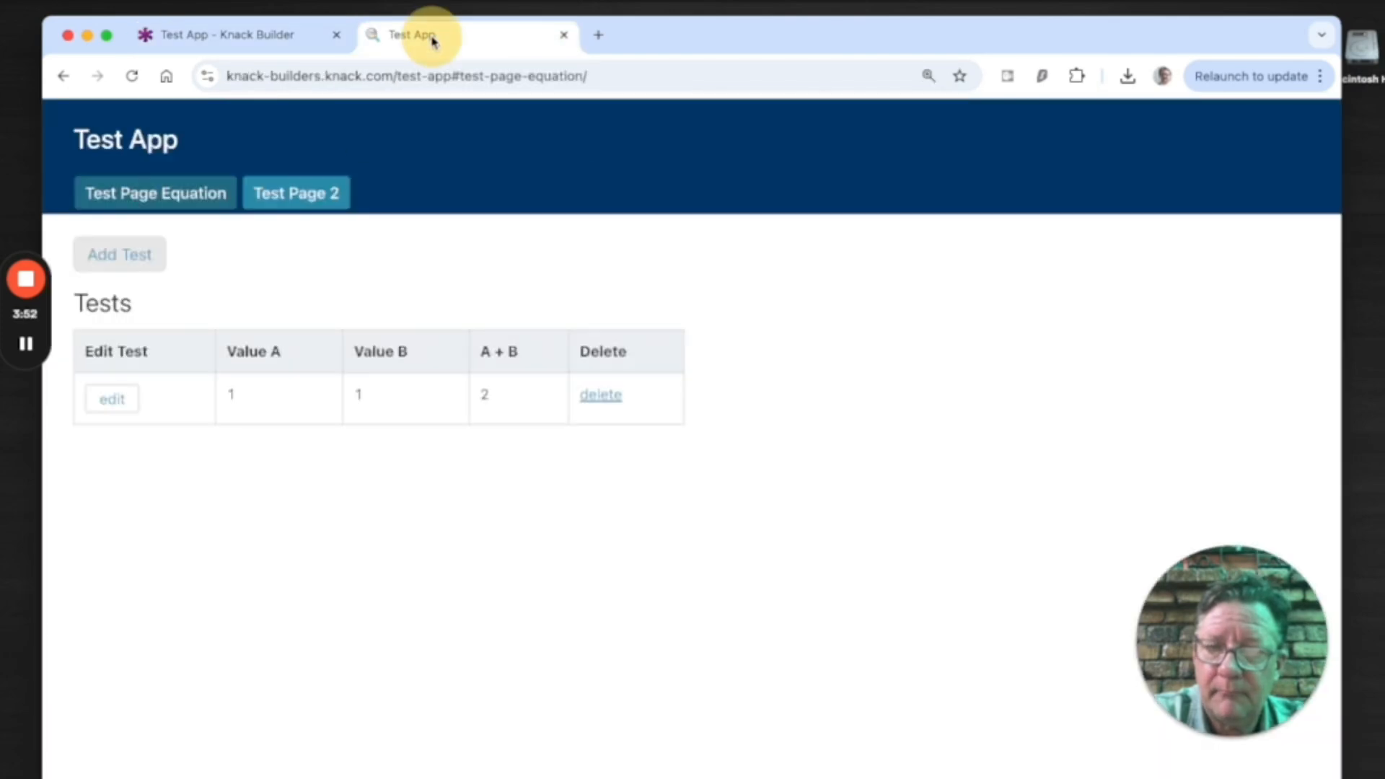
pyautogui.click(147, 191)
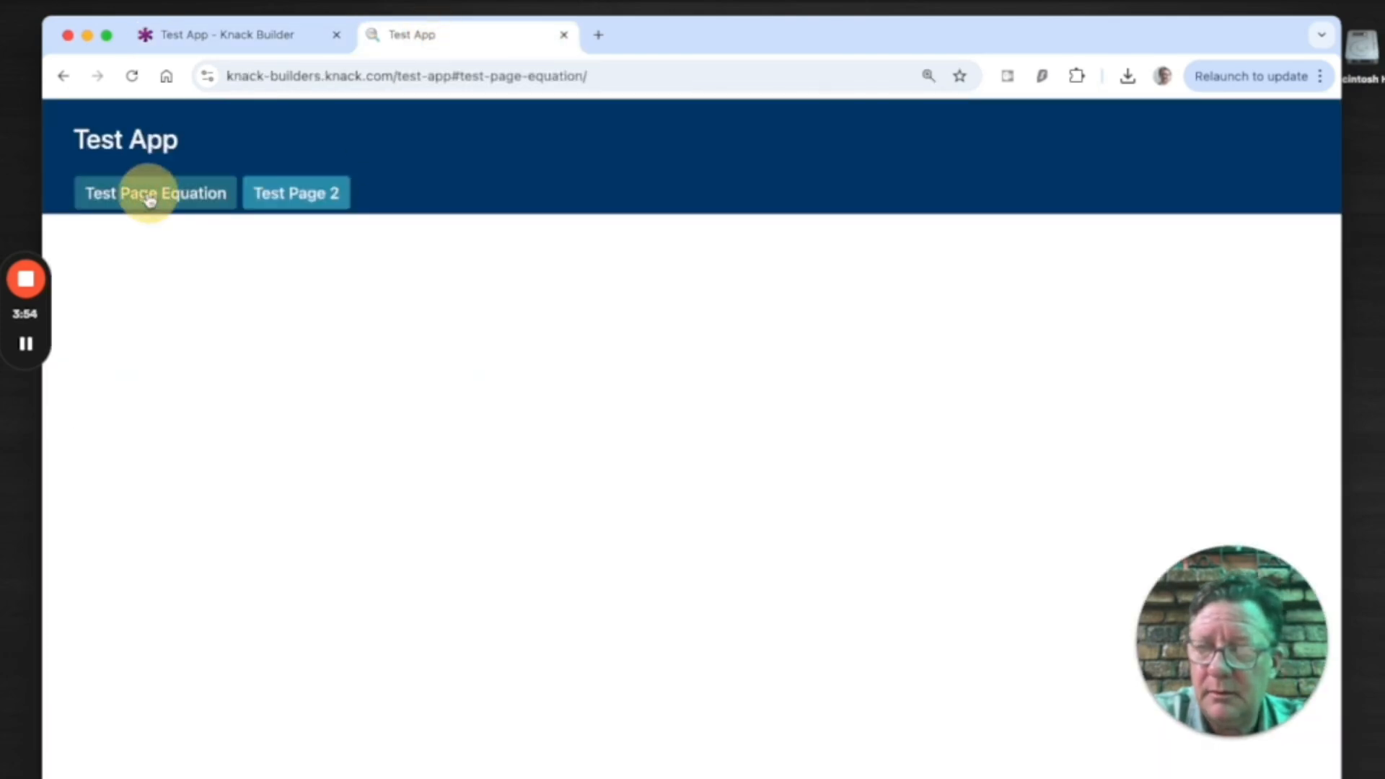
pyautogui.click(112, 397)
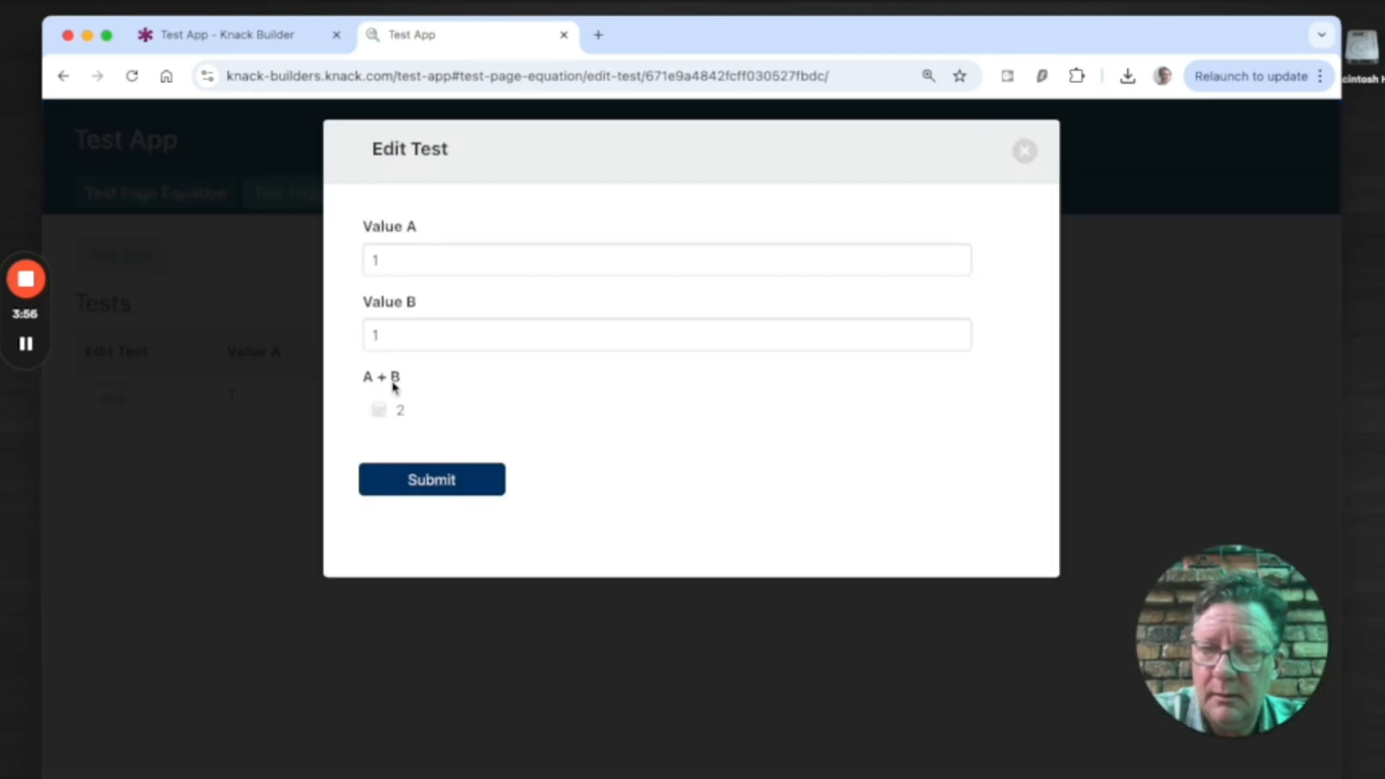
pyautogui.click(412, 343)
pyautogui.click(279, 330)
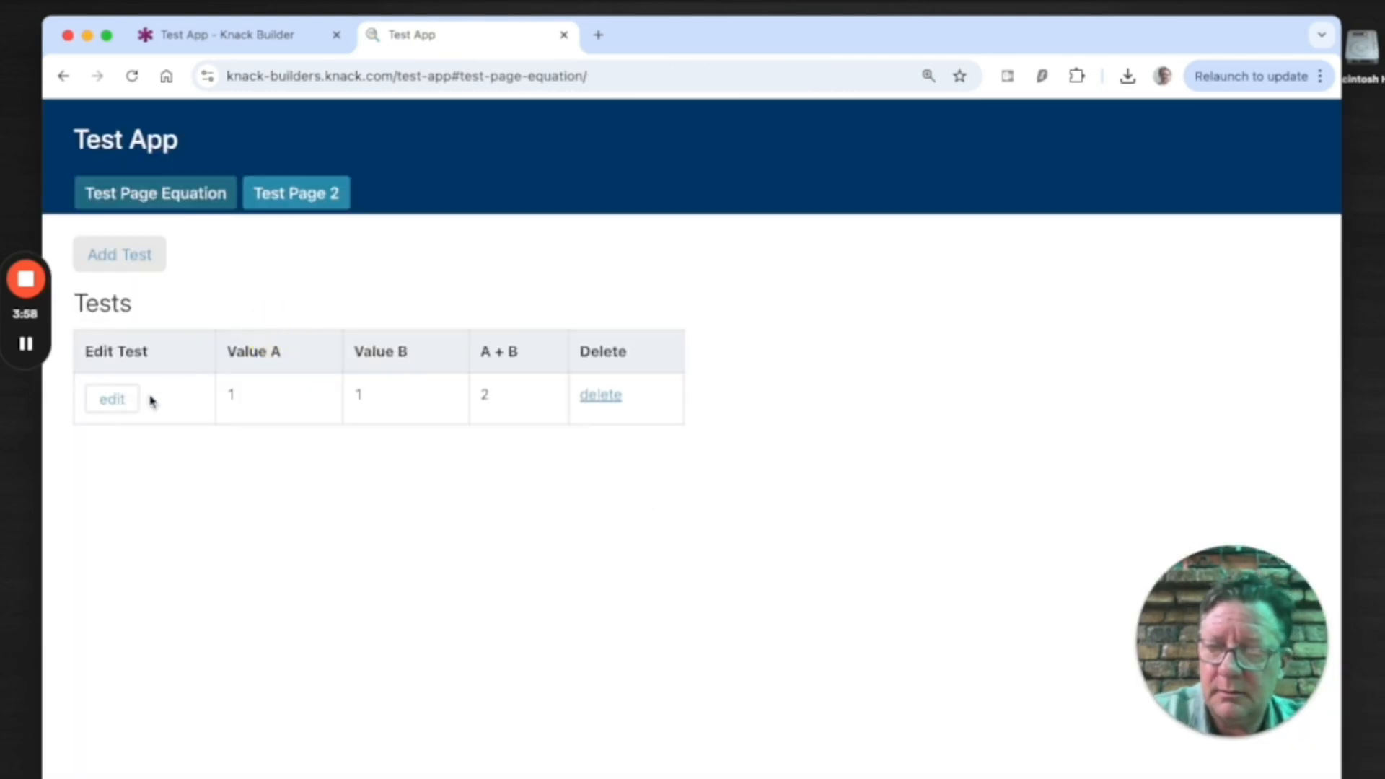
# Test the A + B equation in the record's Edit Test form with Value A 10, and close the form without submitting.
pyautogui.click(92, 410)
pyautogui.moveTo(404, 262); pyautogui.dragTo(349, 266)
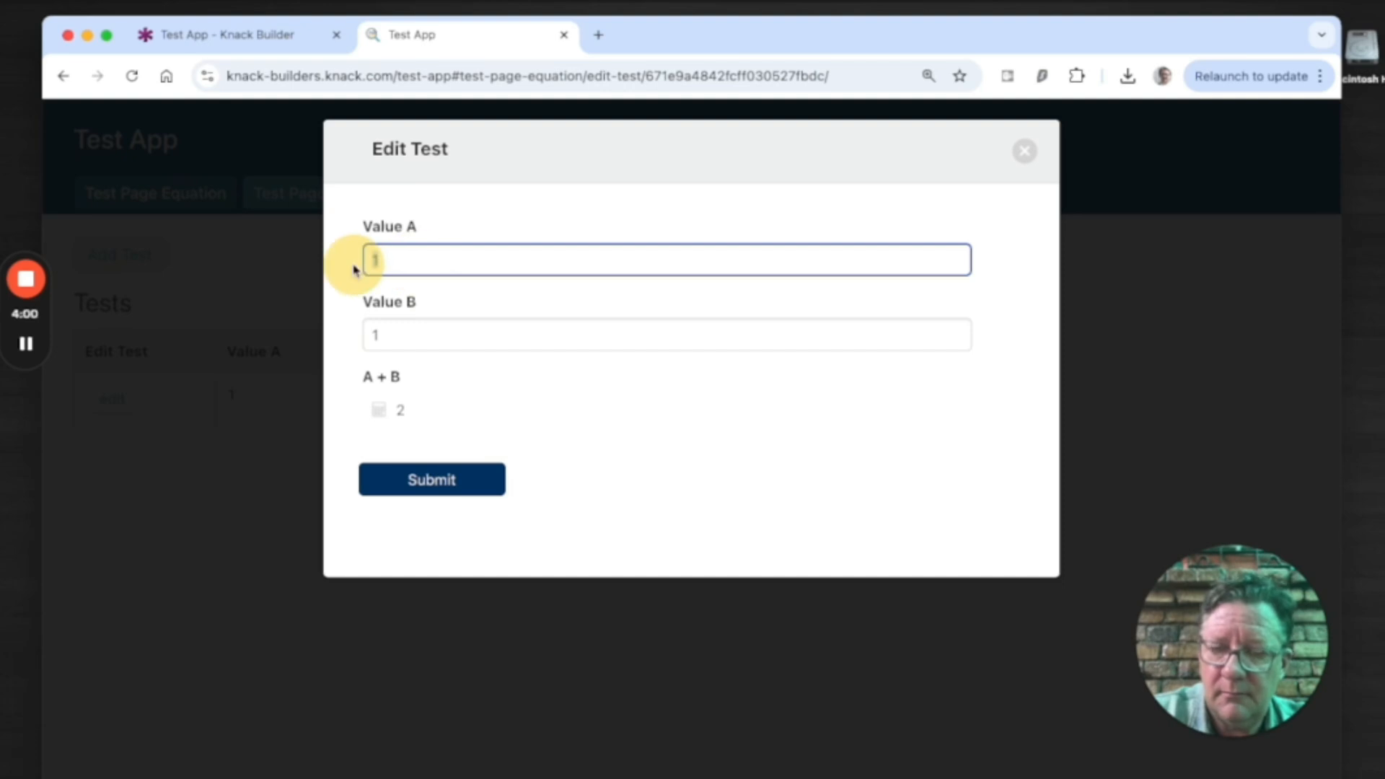
pyautogui.write('1')
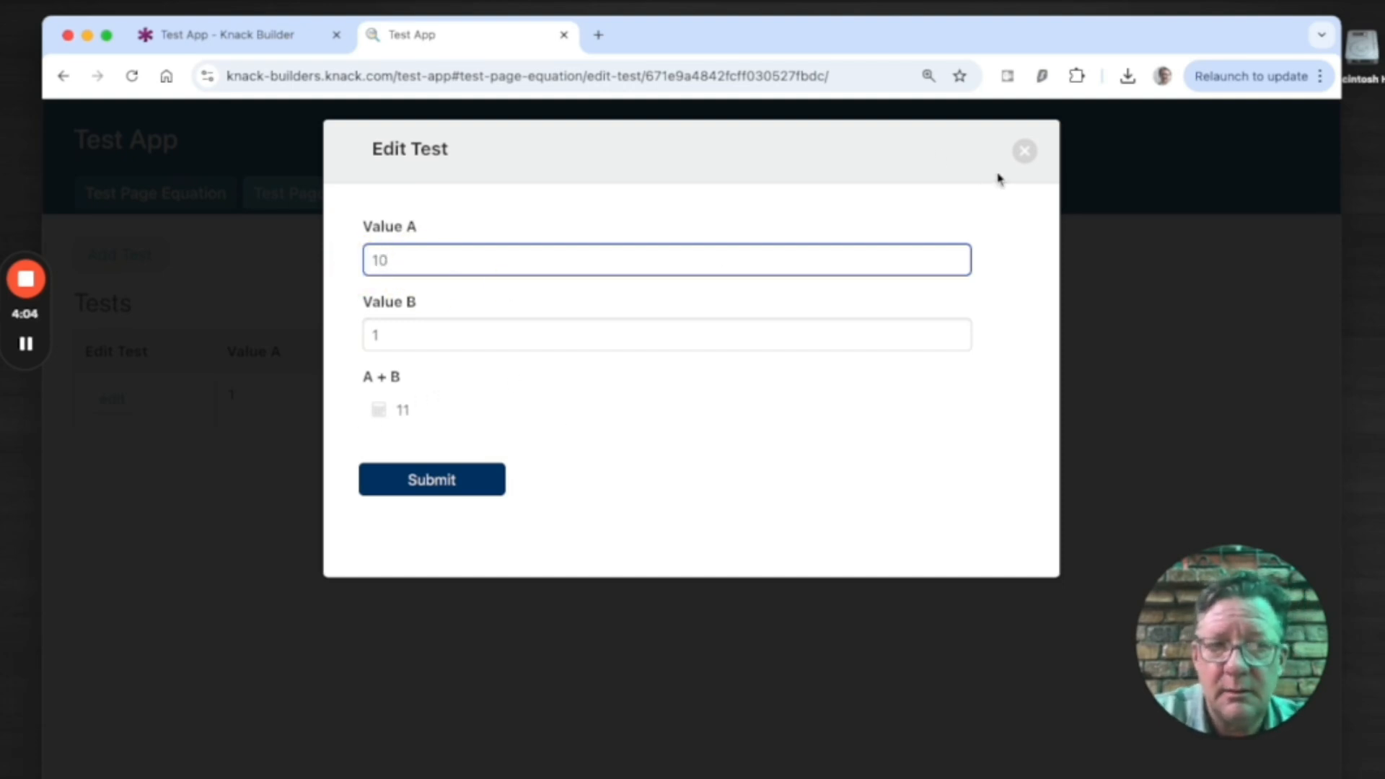
pyautogui.click(1024, 151)
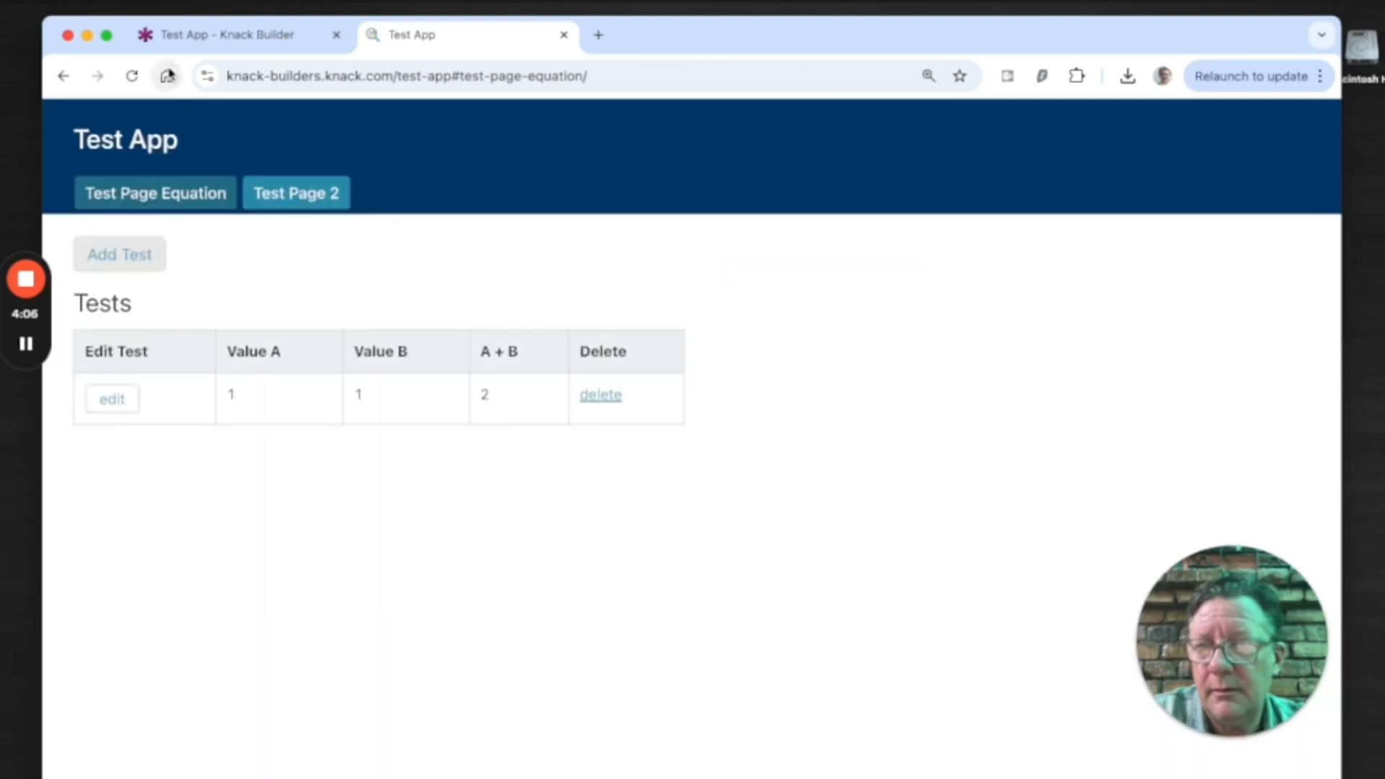
# Reload the live app, test the read-only A + B value in the Edit Test form with Value B 10, and close without submitting.
pyautogui.click(131, 76)
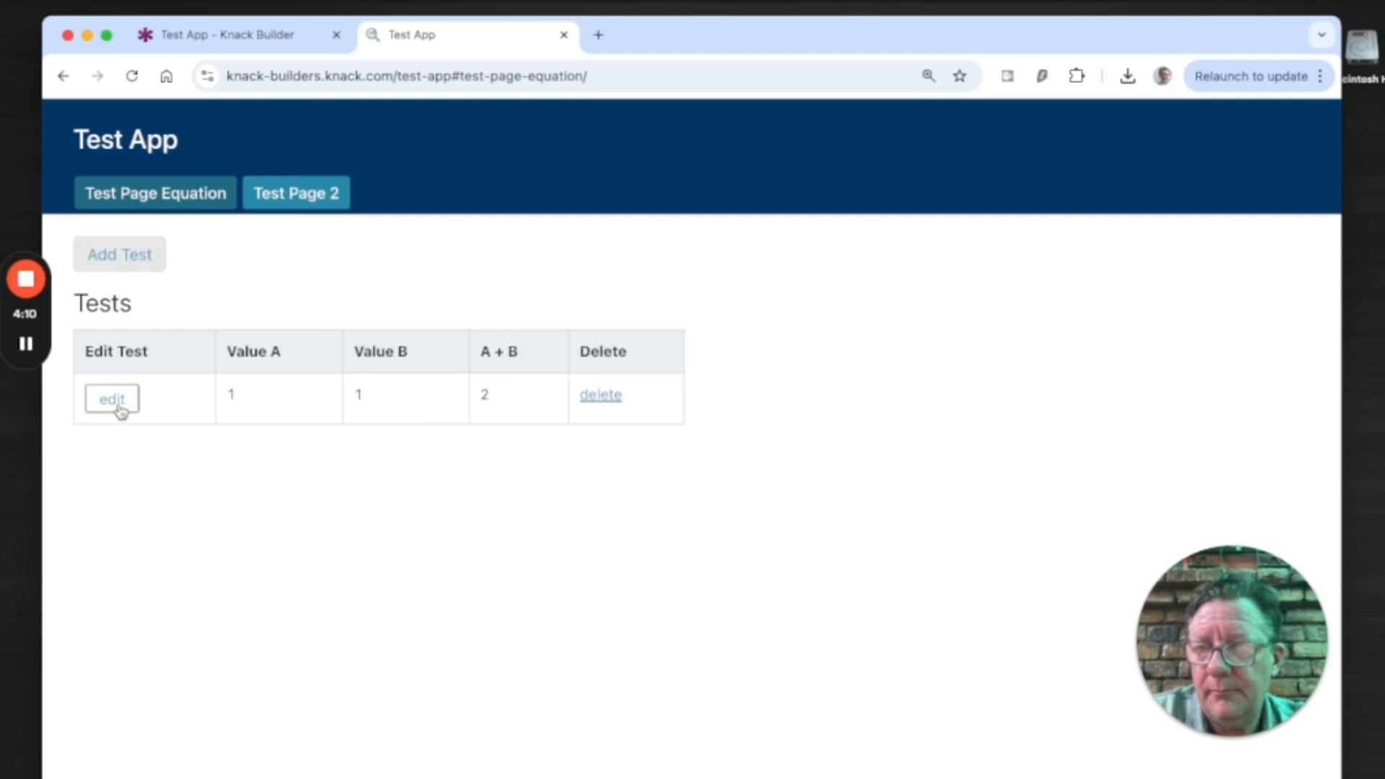
pyautogui.click(113, 398)
pyautogui.click(391, 337)
pyautogui.click(371, 335)
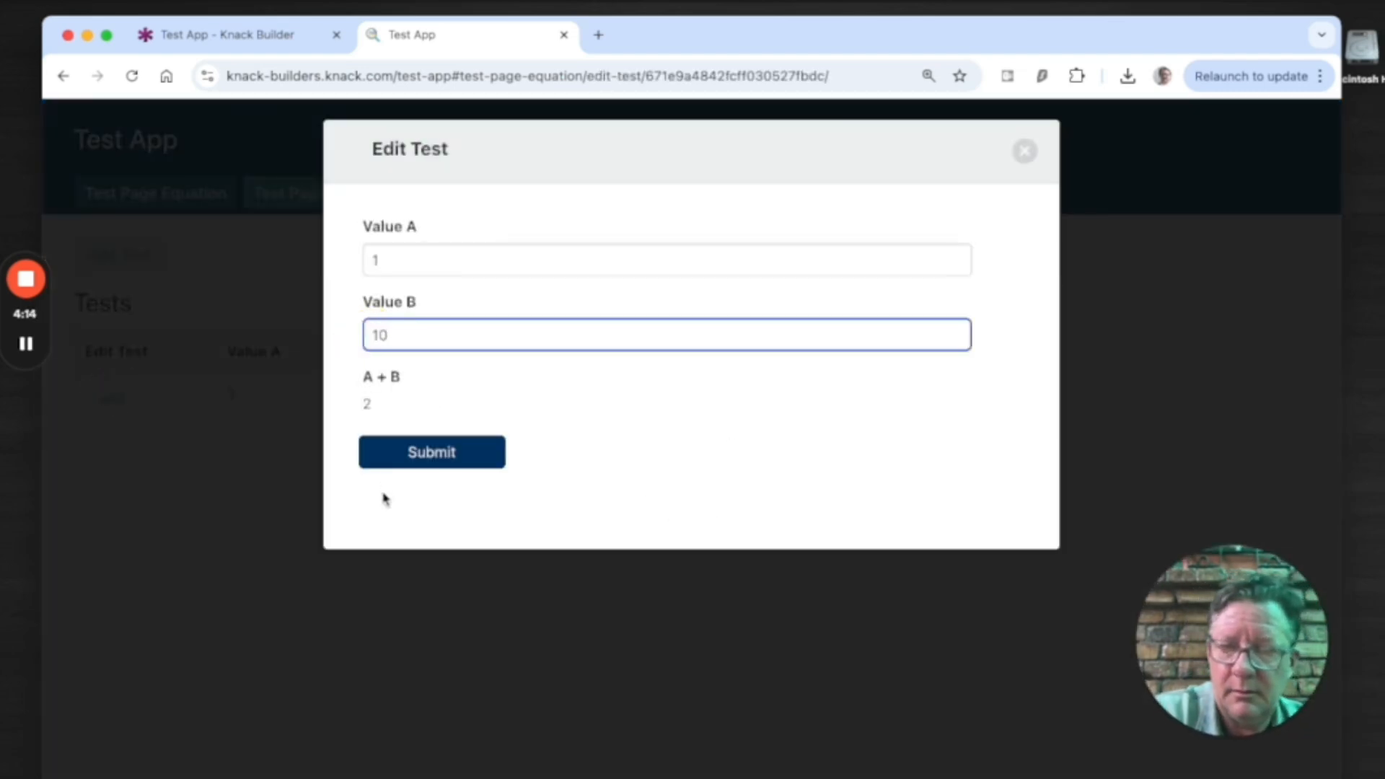
pyautogui.click(1024, 151)
# Switch back to Knack Builder, turn off the read-only display for the Edit Test form's A + B equation, and save the form.
pyautogui.click(289, 38)
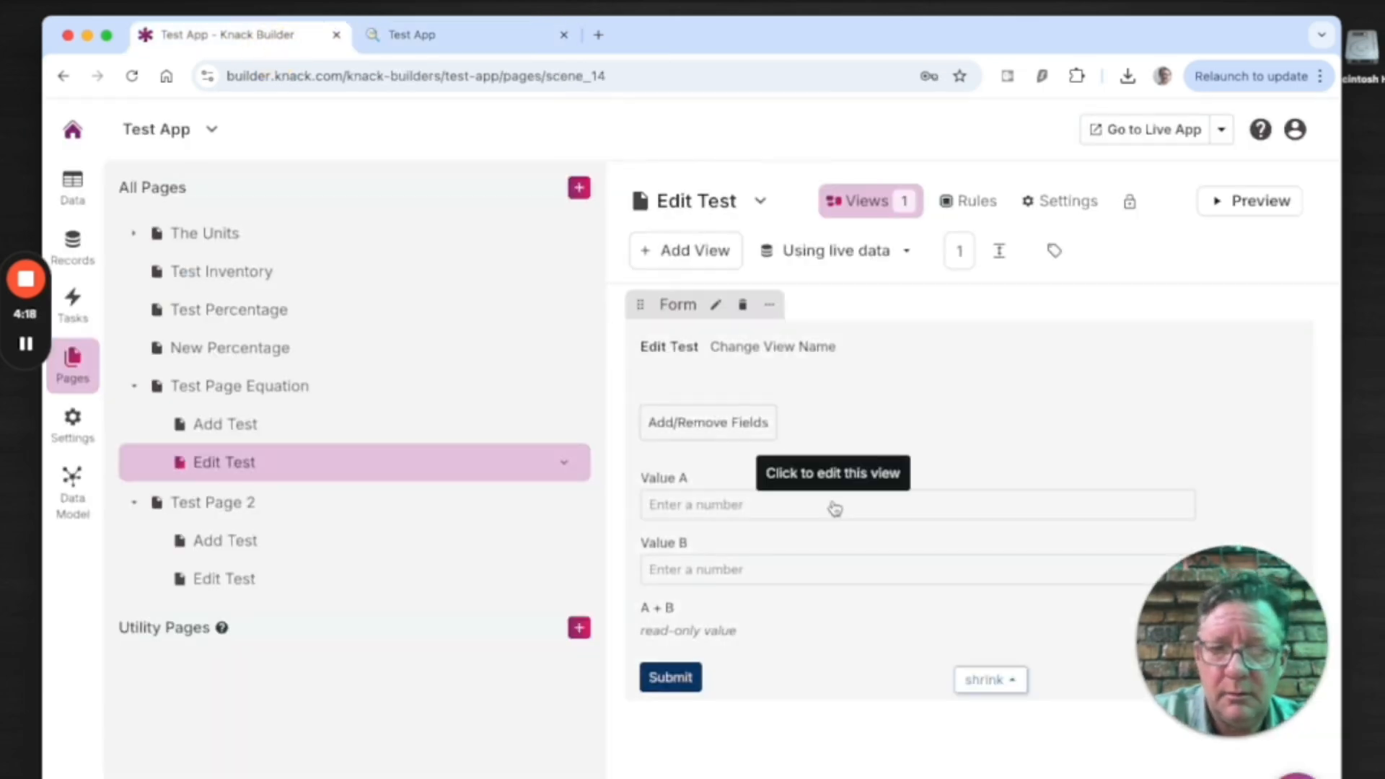
pyautogui.click(724, 613)
pyautogui.click(723, 612)
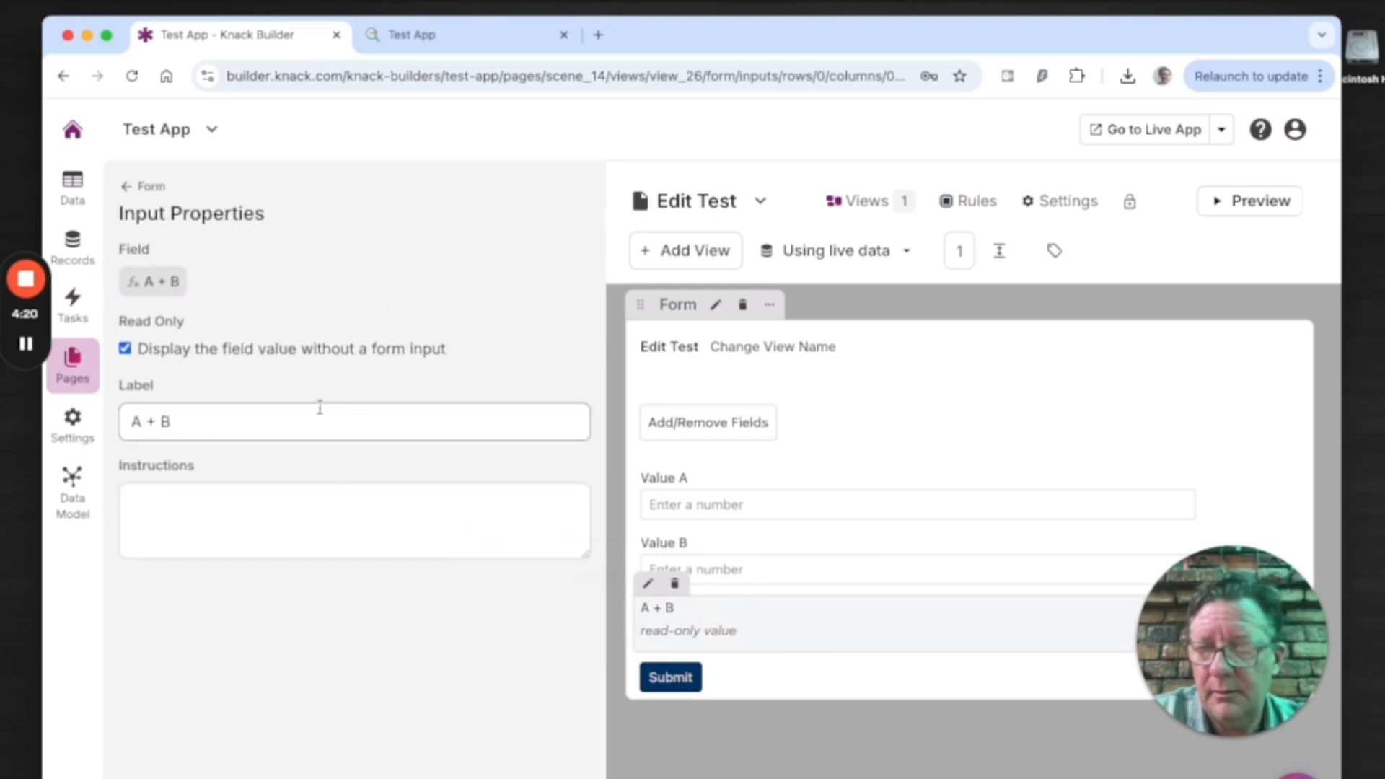
pyautogui.click(173, 354)
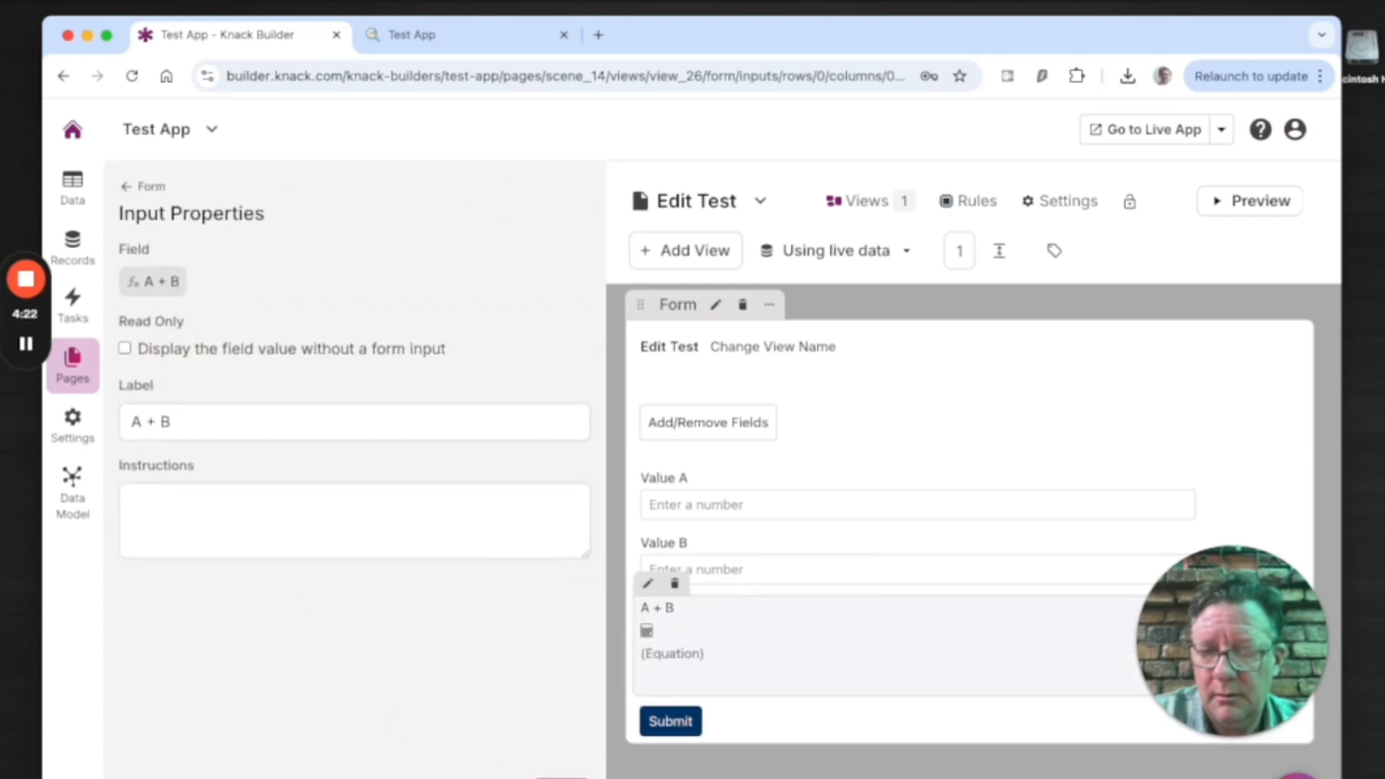
pyautogui.click(562, 778)
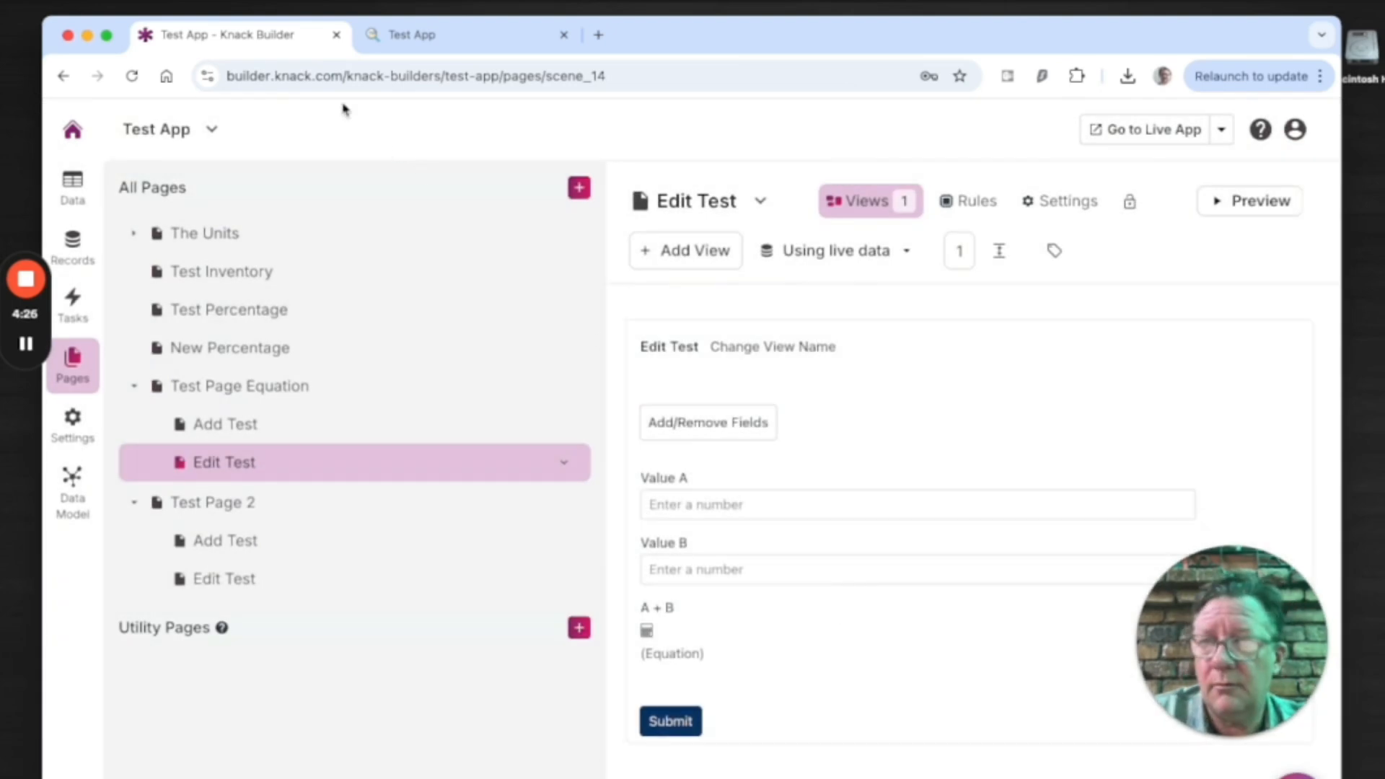
# Reload the live Test App, test the Edit Test form's A + B equation with Value A 10, and close without submitting.
pyautogui.click(440, 40)
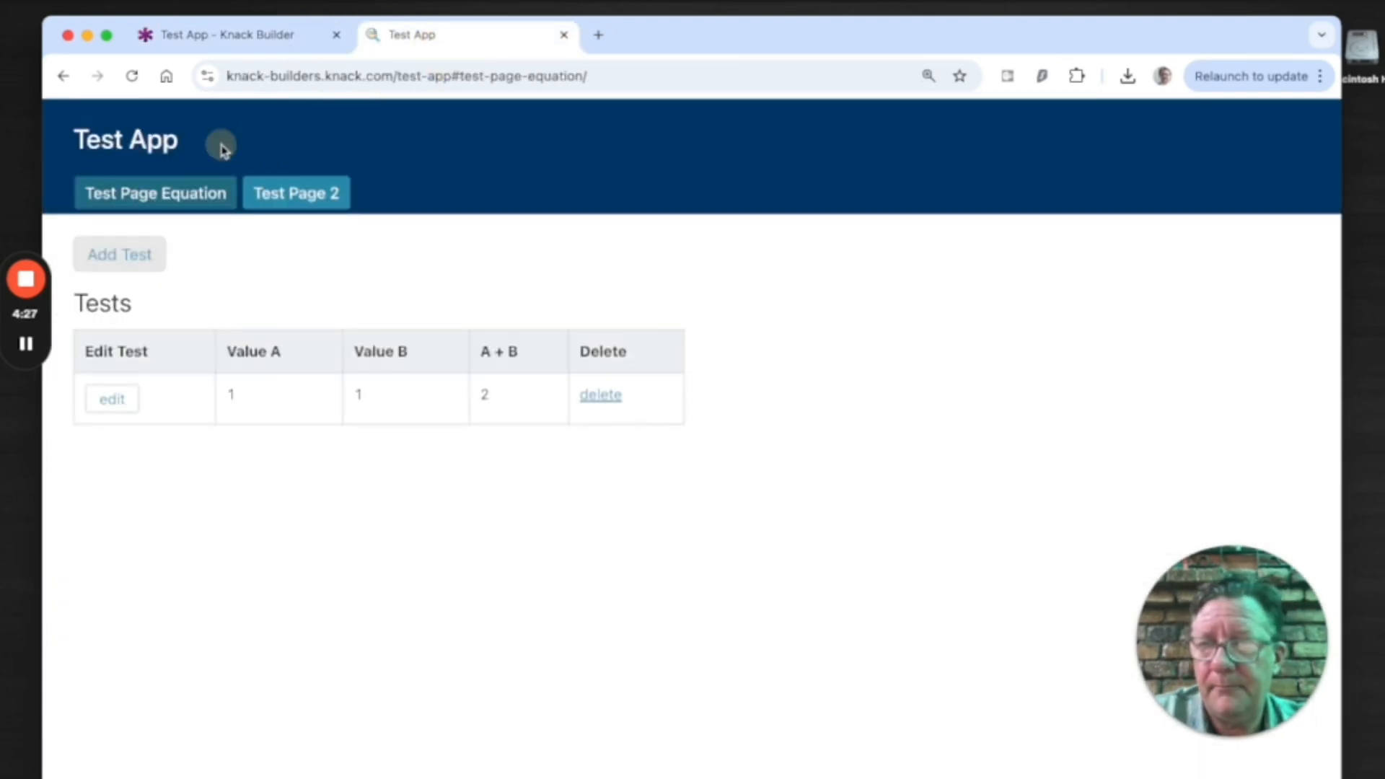
pyautogui.click(131, 76)
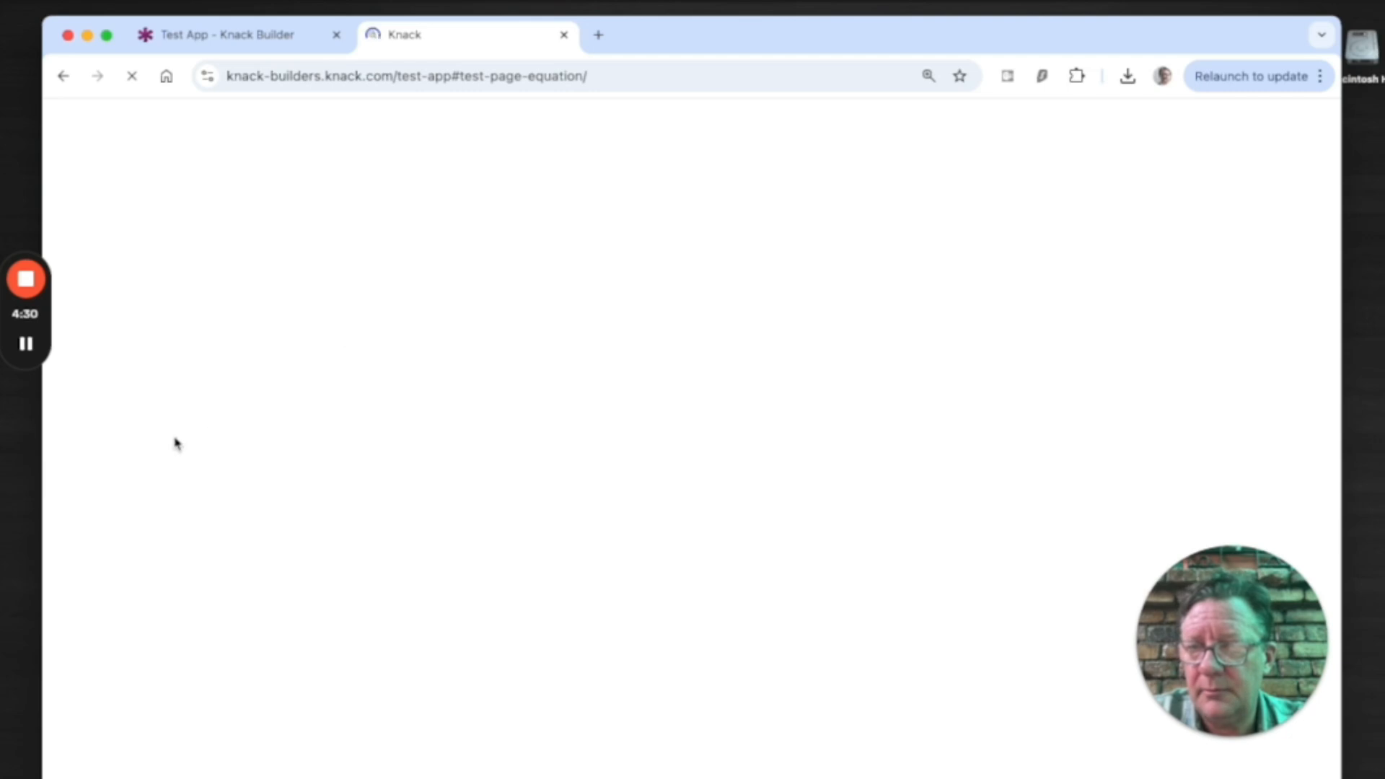
pyautogui.click(124, 406)
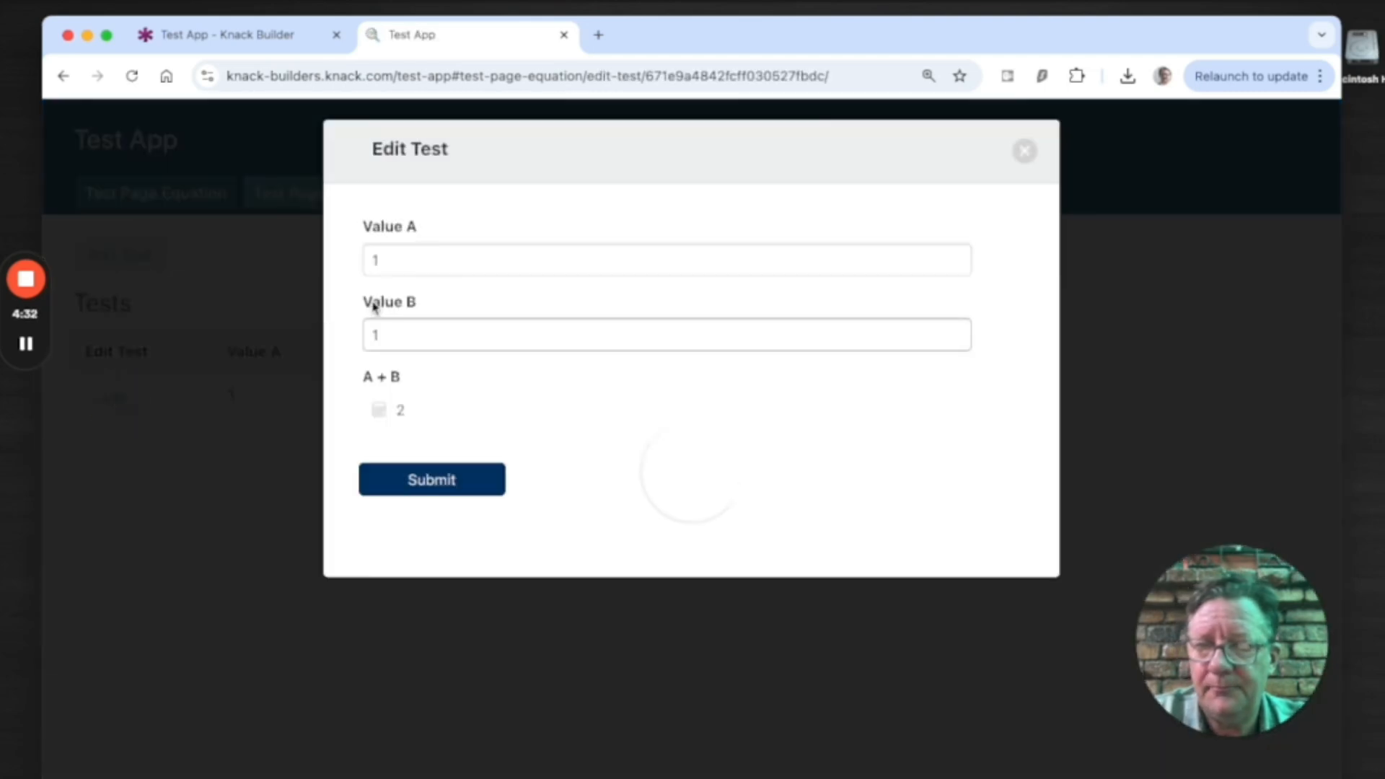
pyautogui.click(388, 263)
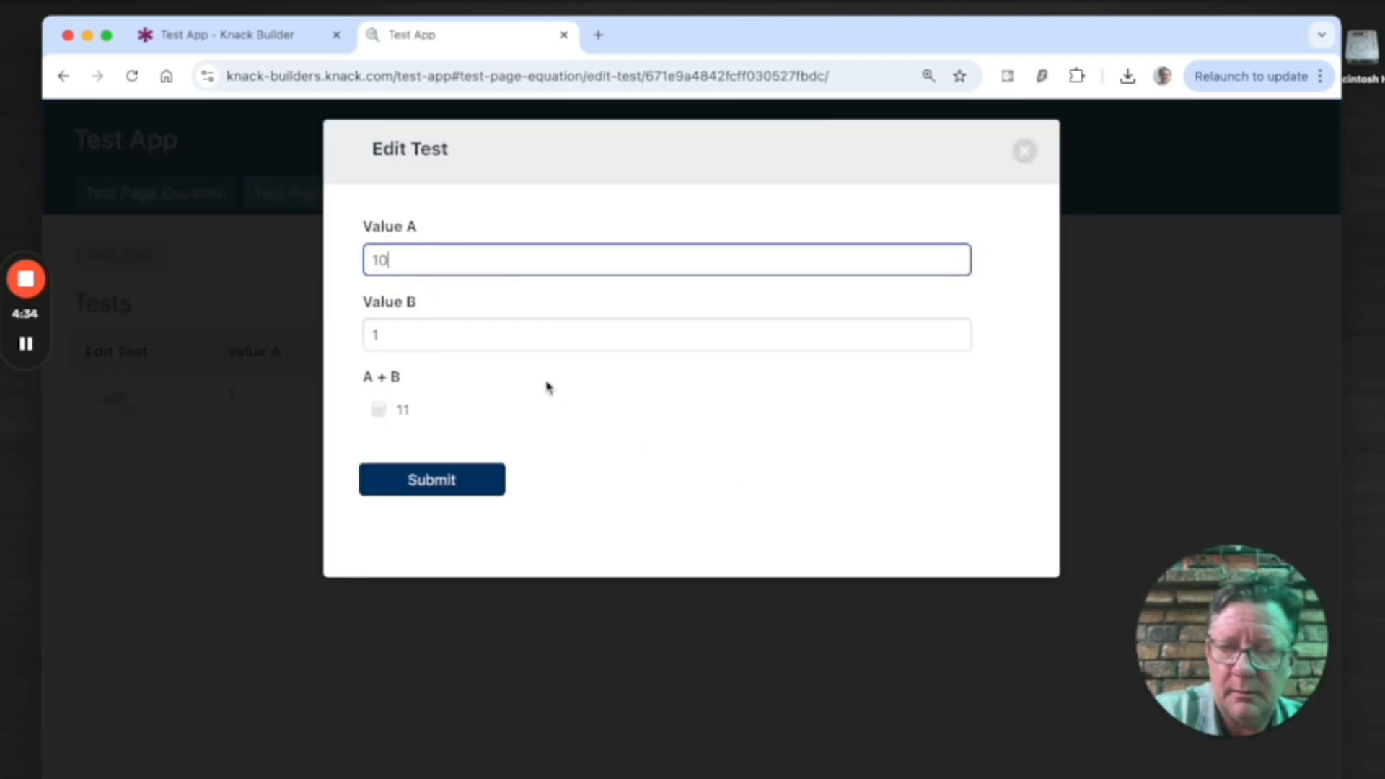
pyautogui.click(1021, 162)
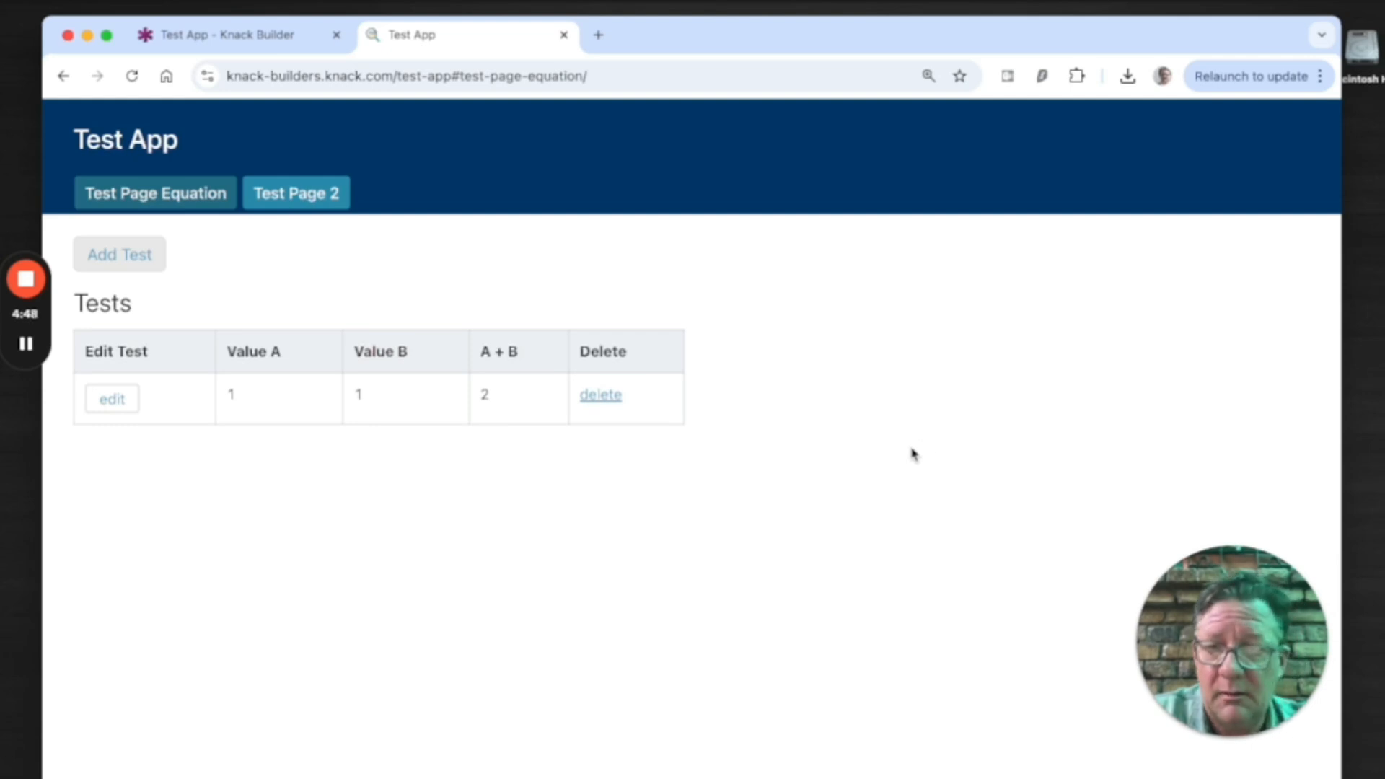
# Open the record's Edit Test form from Test Page 2 and set Value A to 10 to test both equations.
pyautogui.click(287, 199)
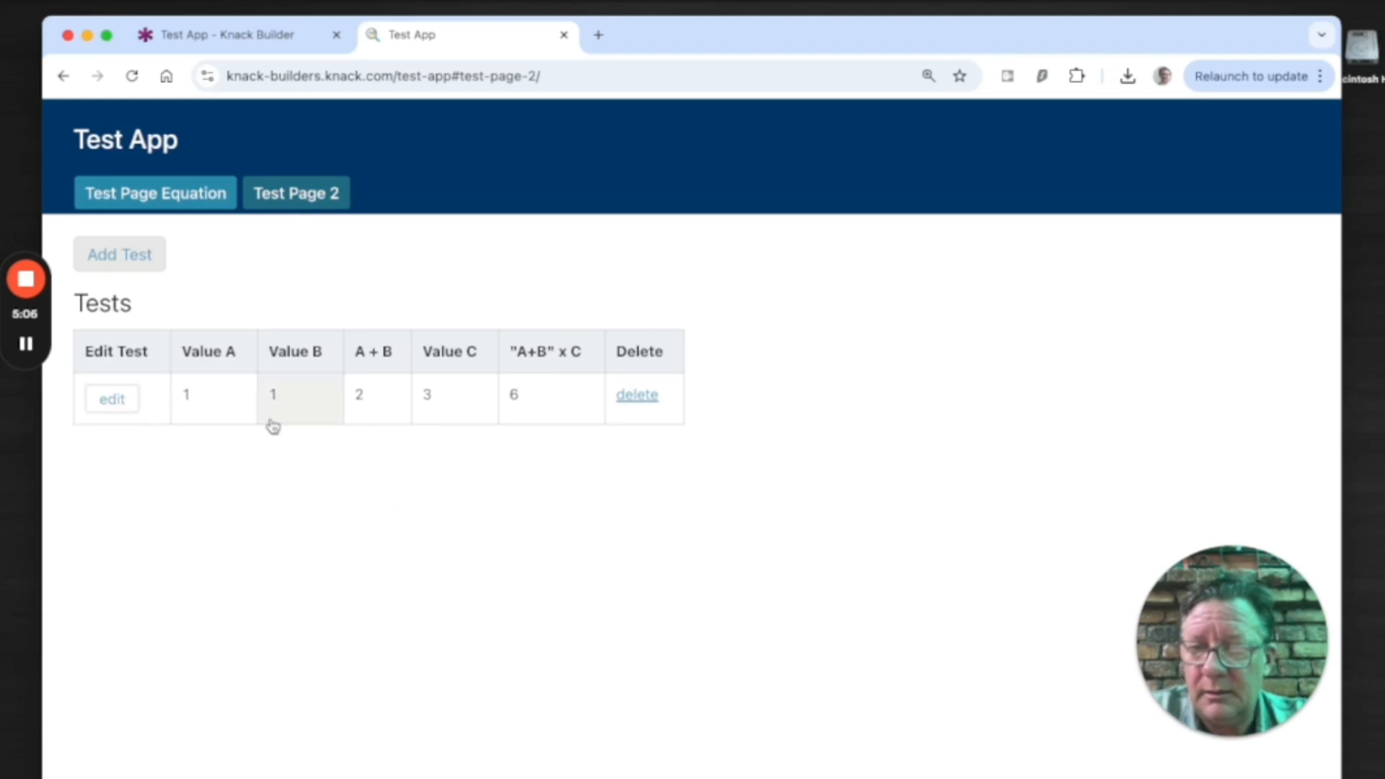
pyautogui.click(101, 395)
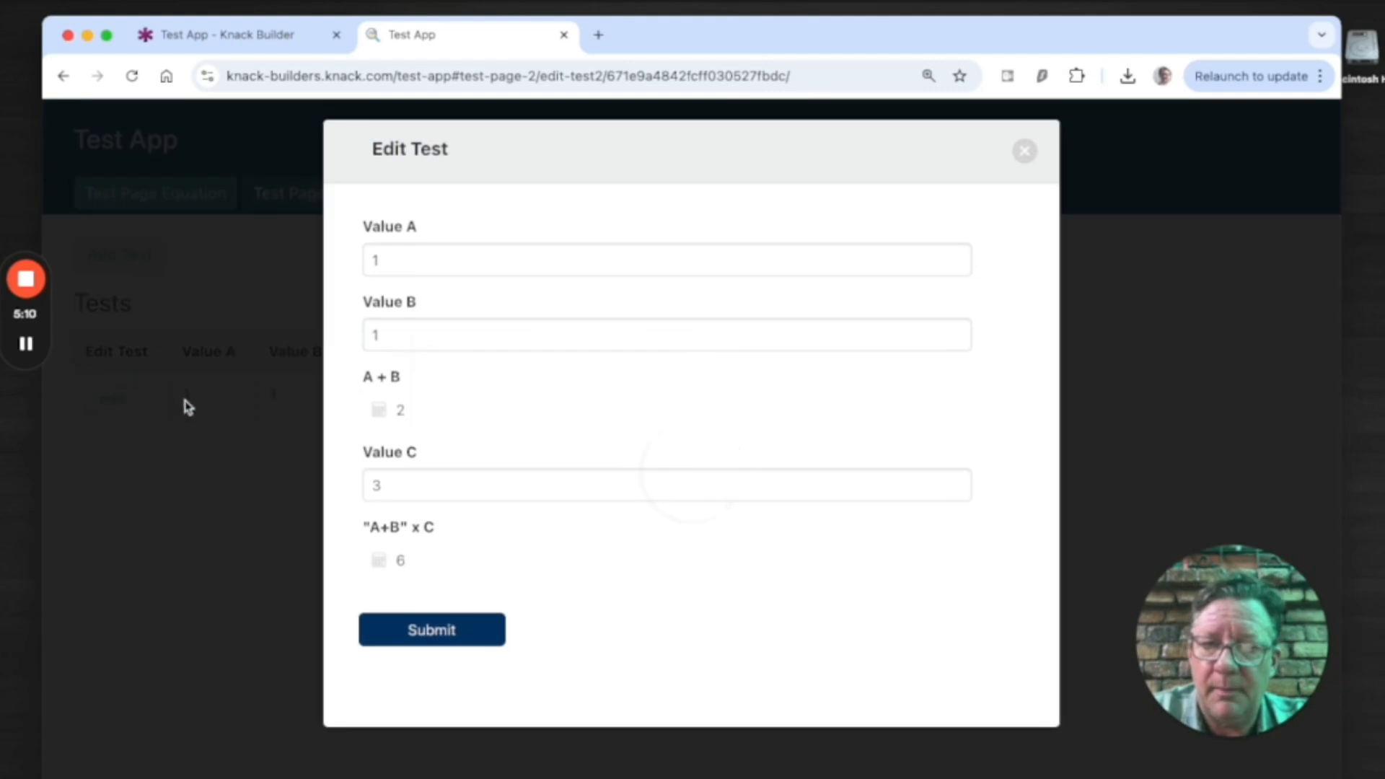
pyautogui.click(392, 259)
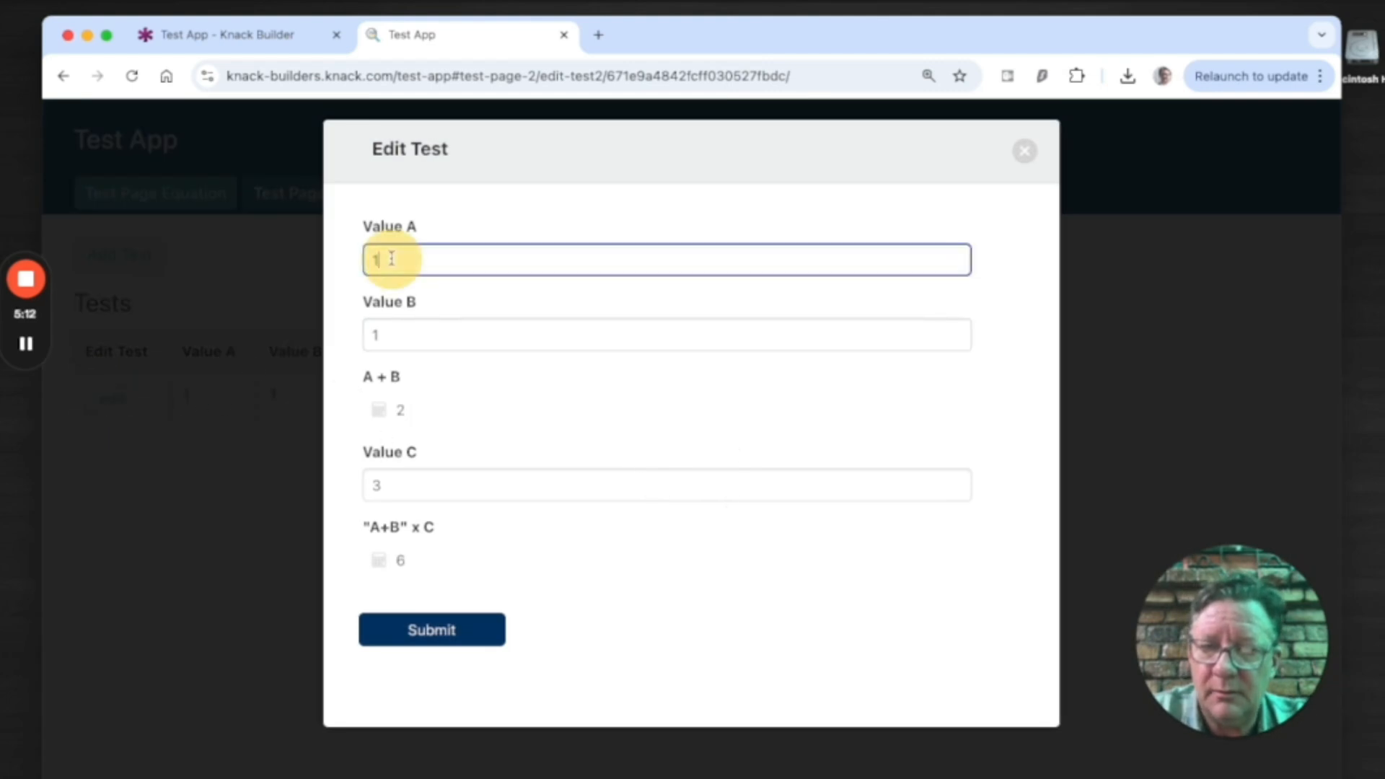
pyautogui.write('0')
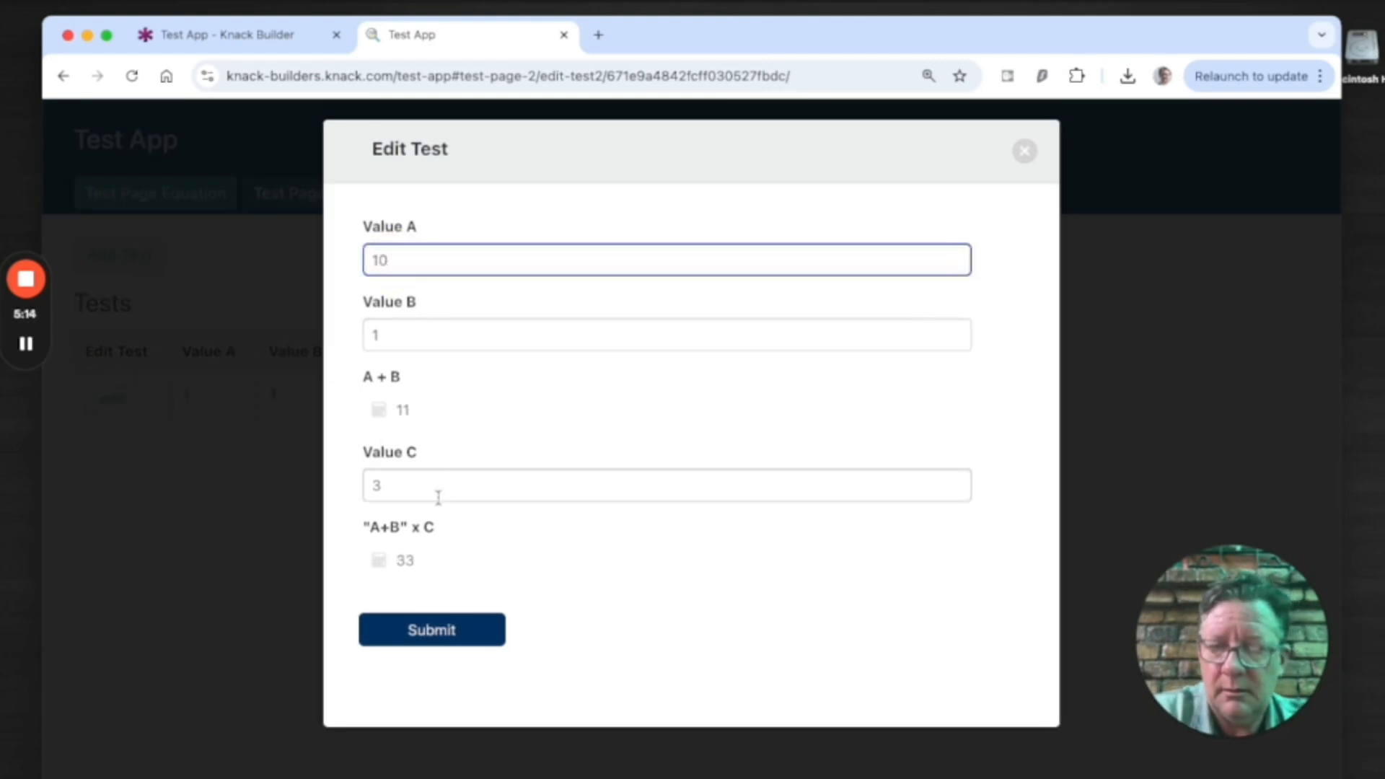
# Set Value B to 10 and Value C to 39 in the Edit Test form to test both equations.
pyautogui.click(401, 334)
pyautogui.write('0')
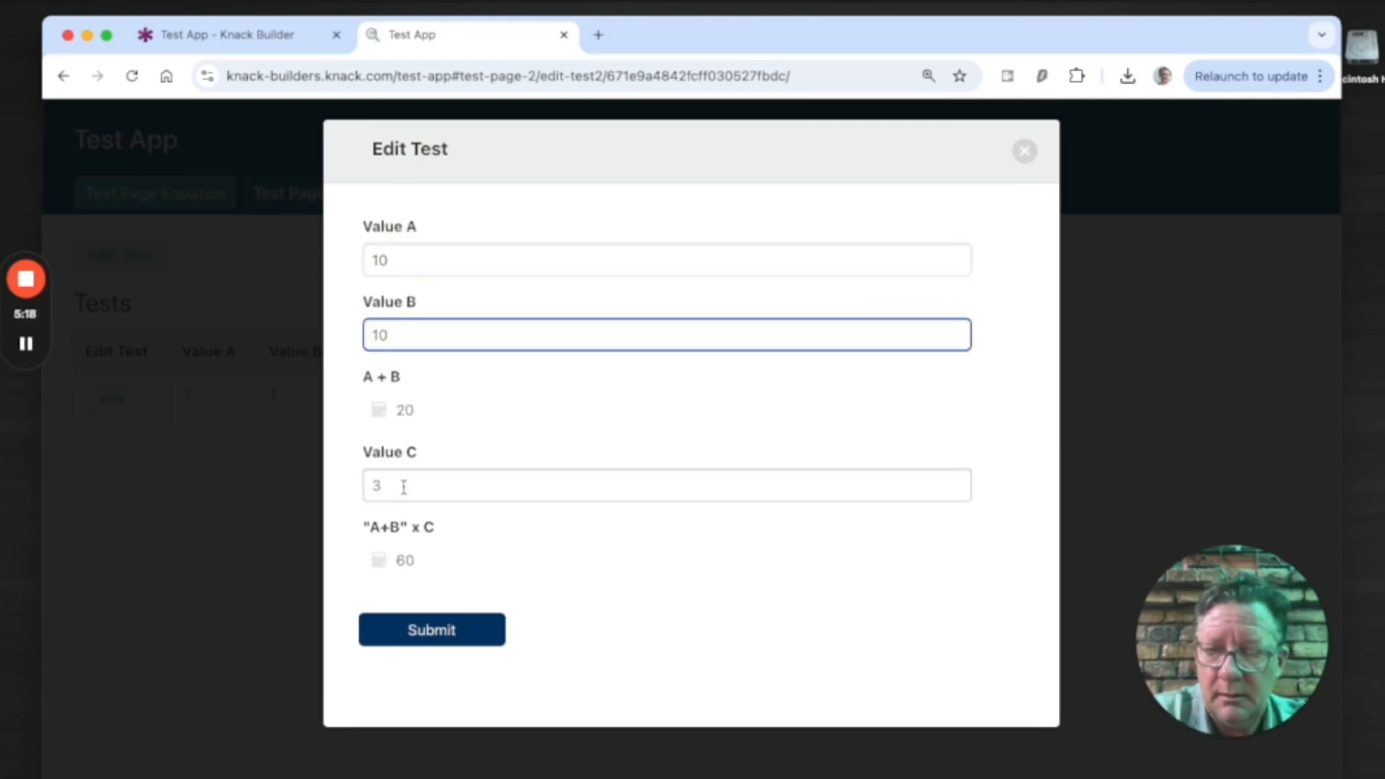
pyautogui.click(404, 487)
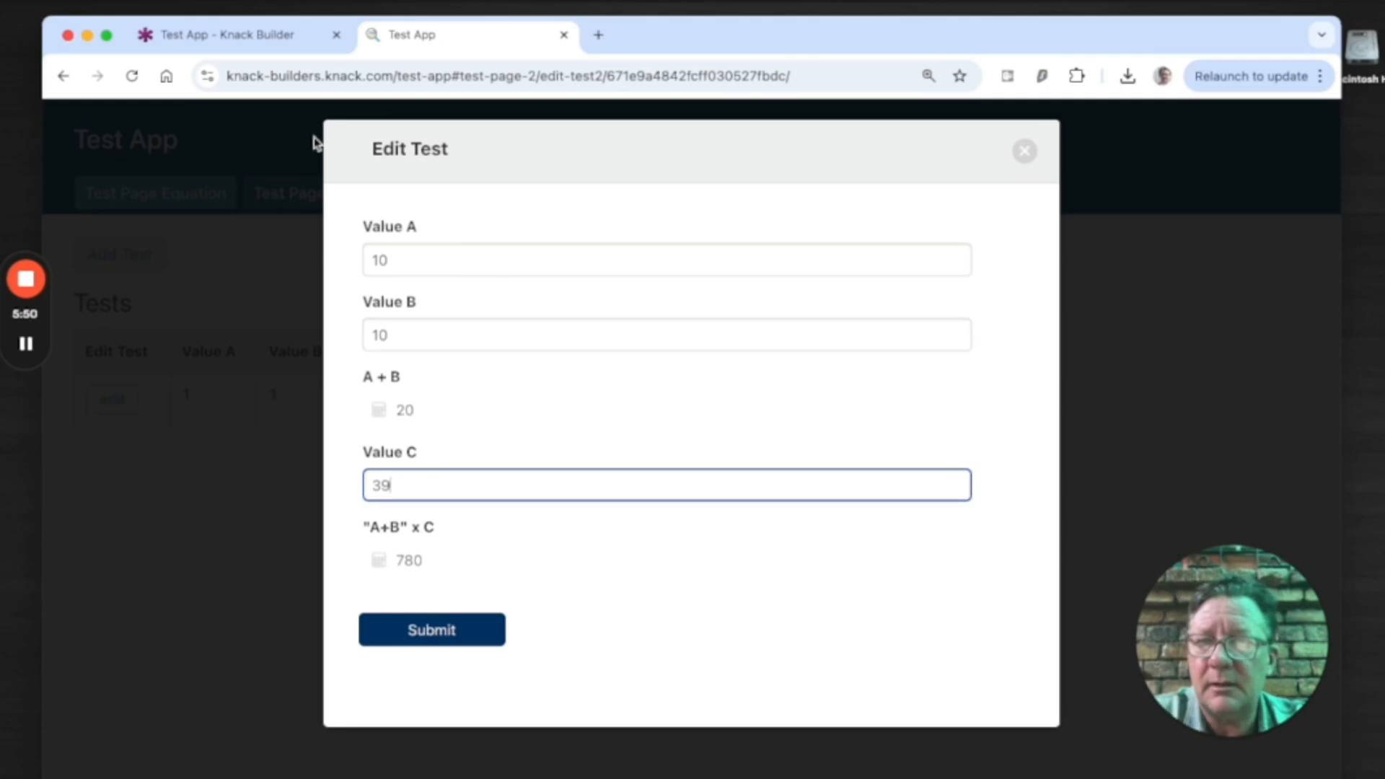
# Switch to Knack Builder and open the Test table's only record for editing, down to its Value A, B and C fields.
pyautogui.click(271, 37)
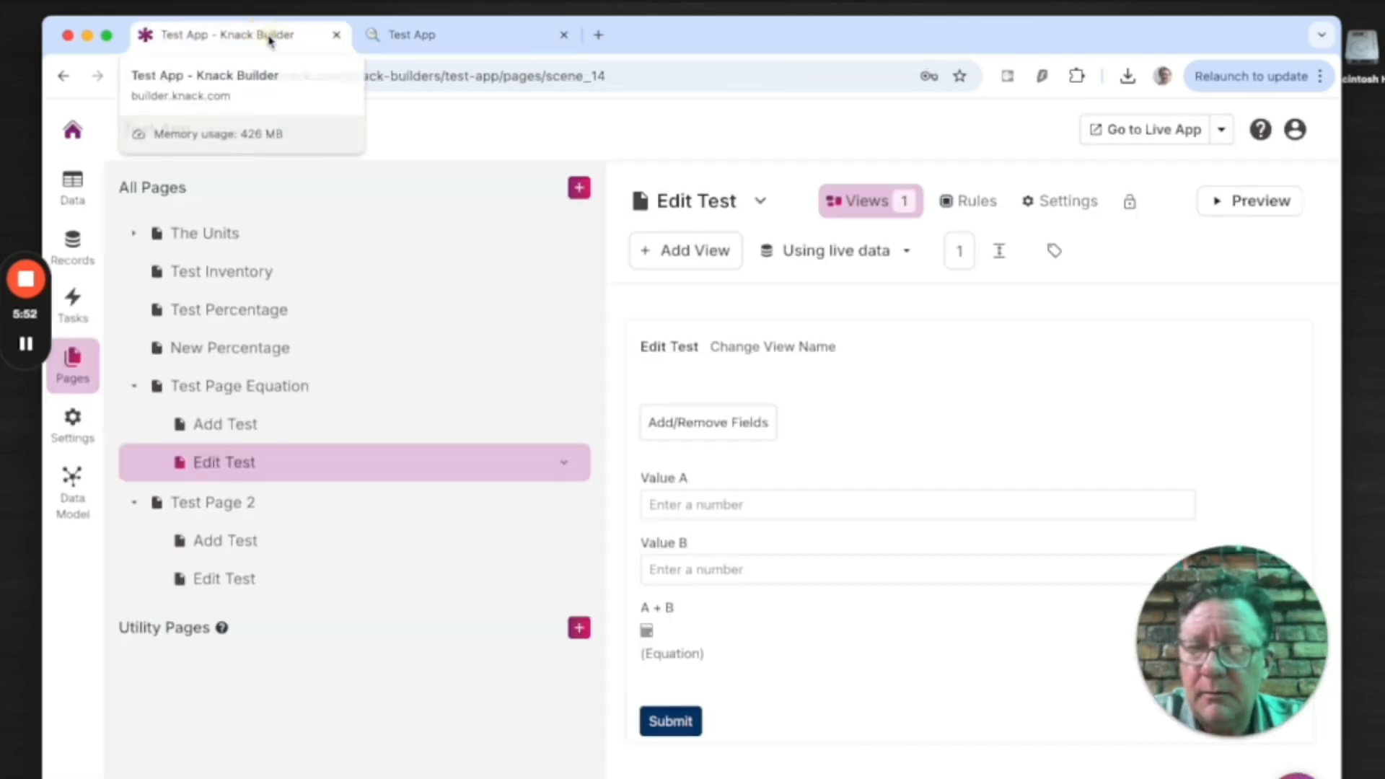
pyautogui.click(63, 177)
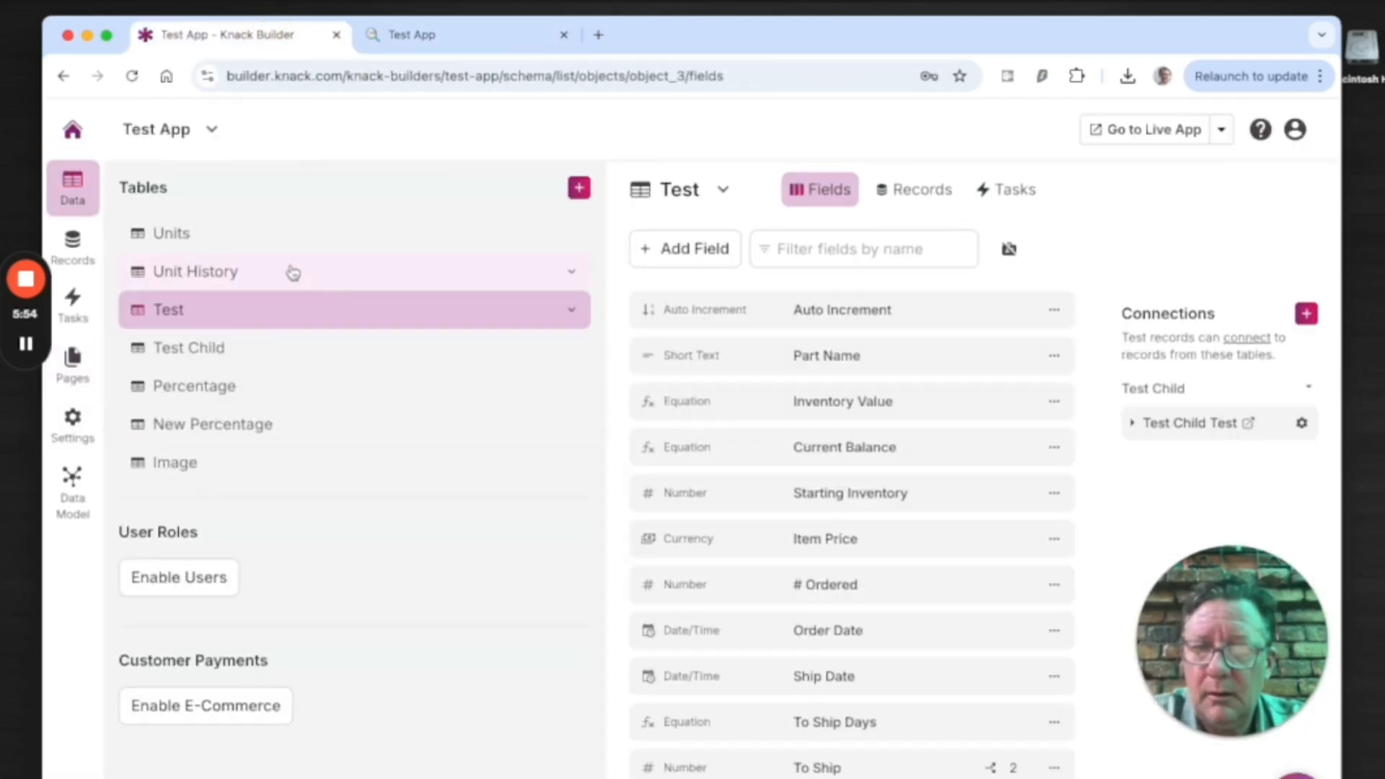
pyautogui.click(906, 193)
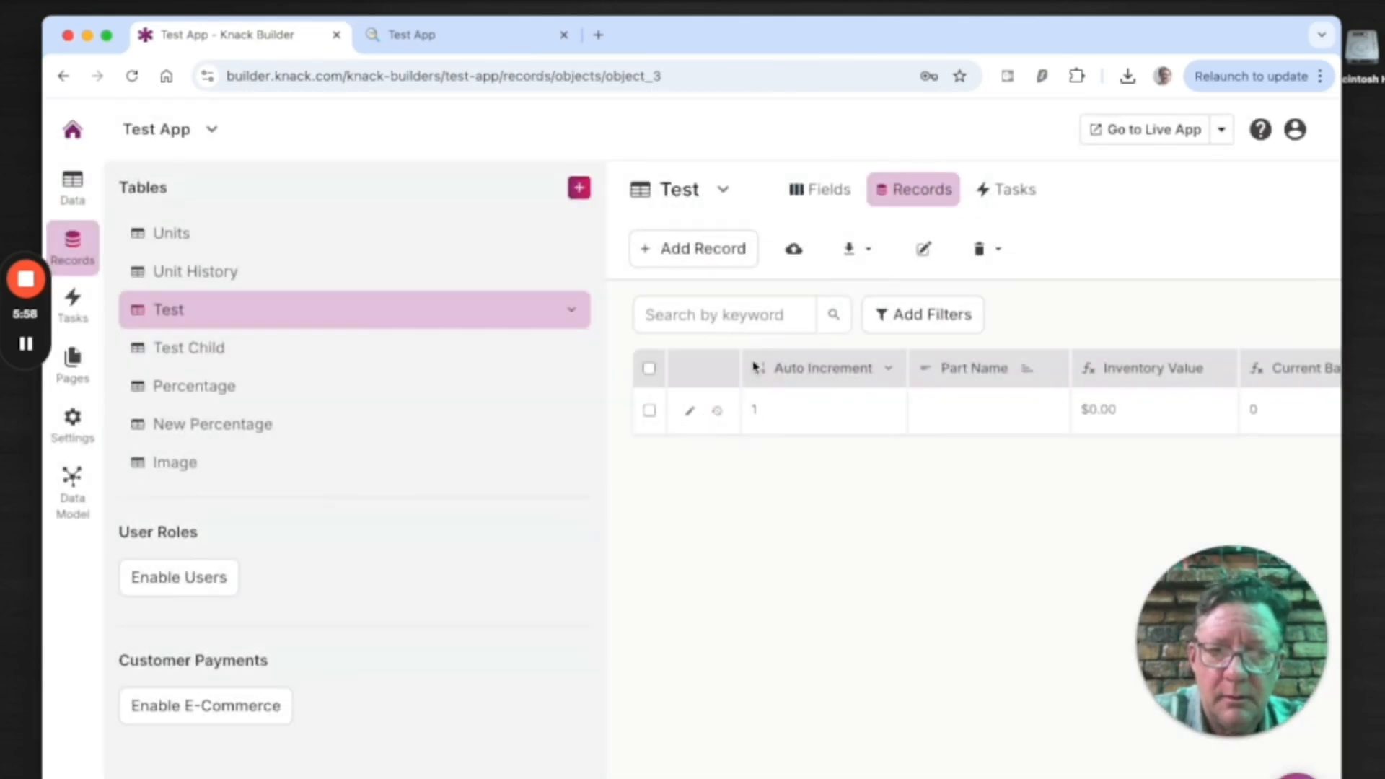
pyautogui.click(689, 410)
pyautogui.scroll(-10, 620, 422)
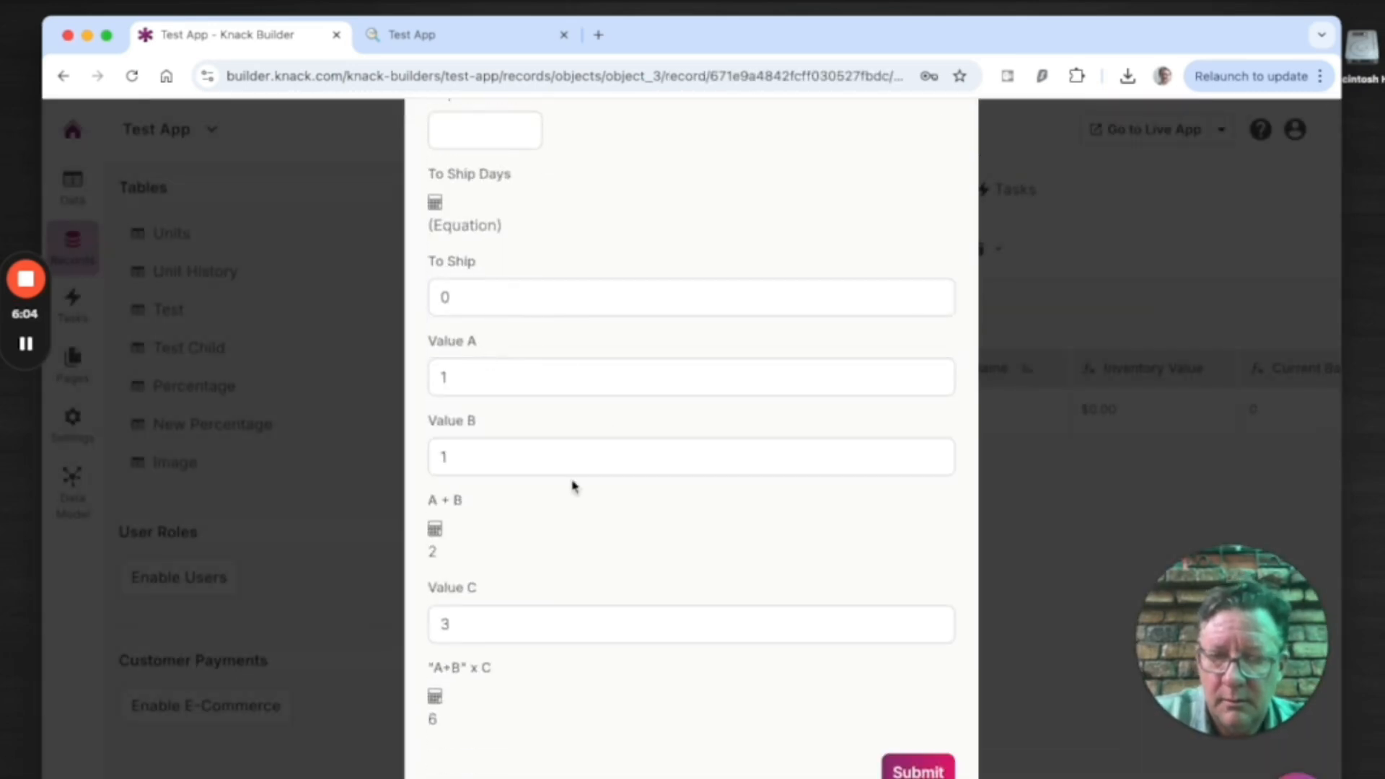
pyautogui.click(482, 308)
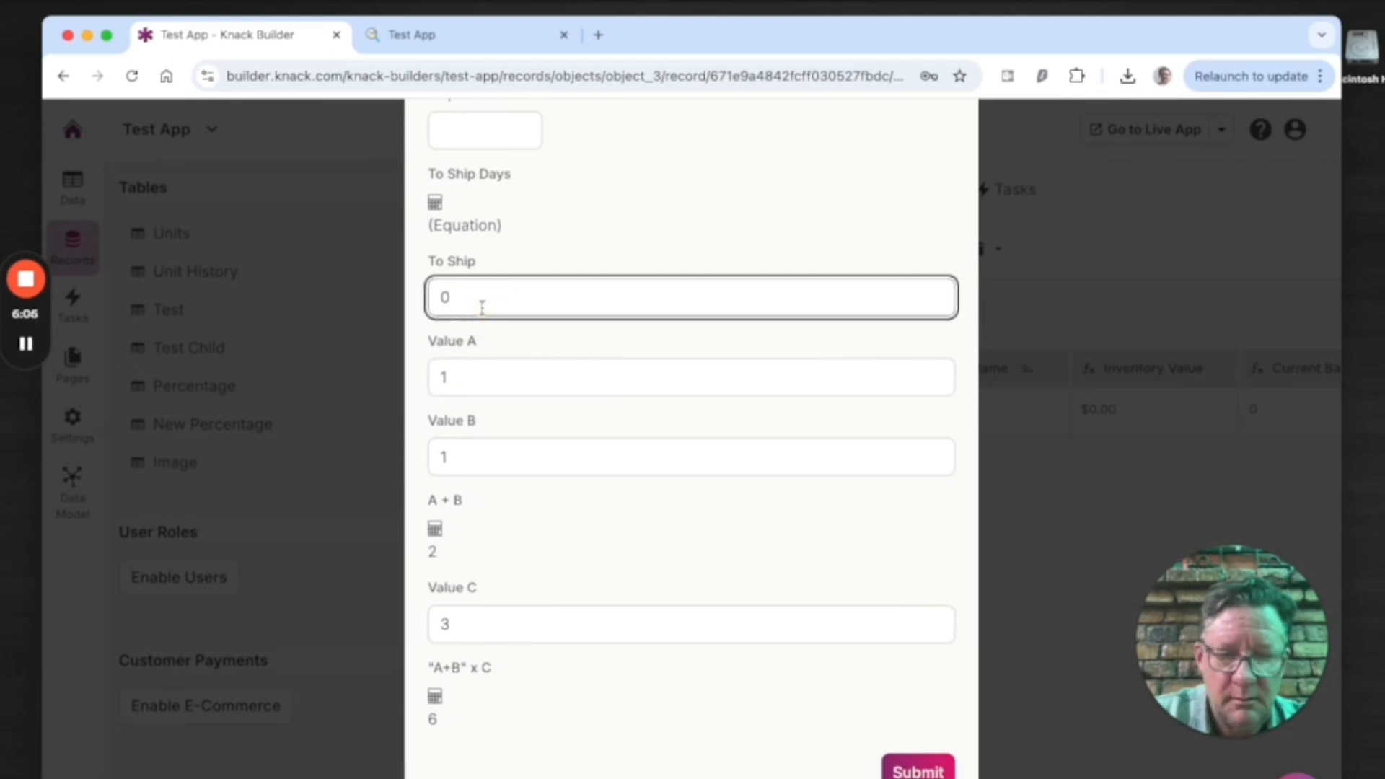
pyautogui.press('BackSpace')
pyautogui.write('10')
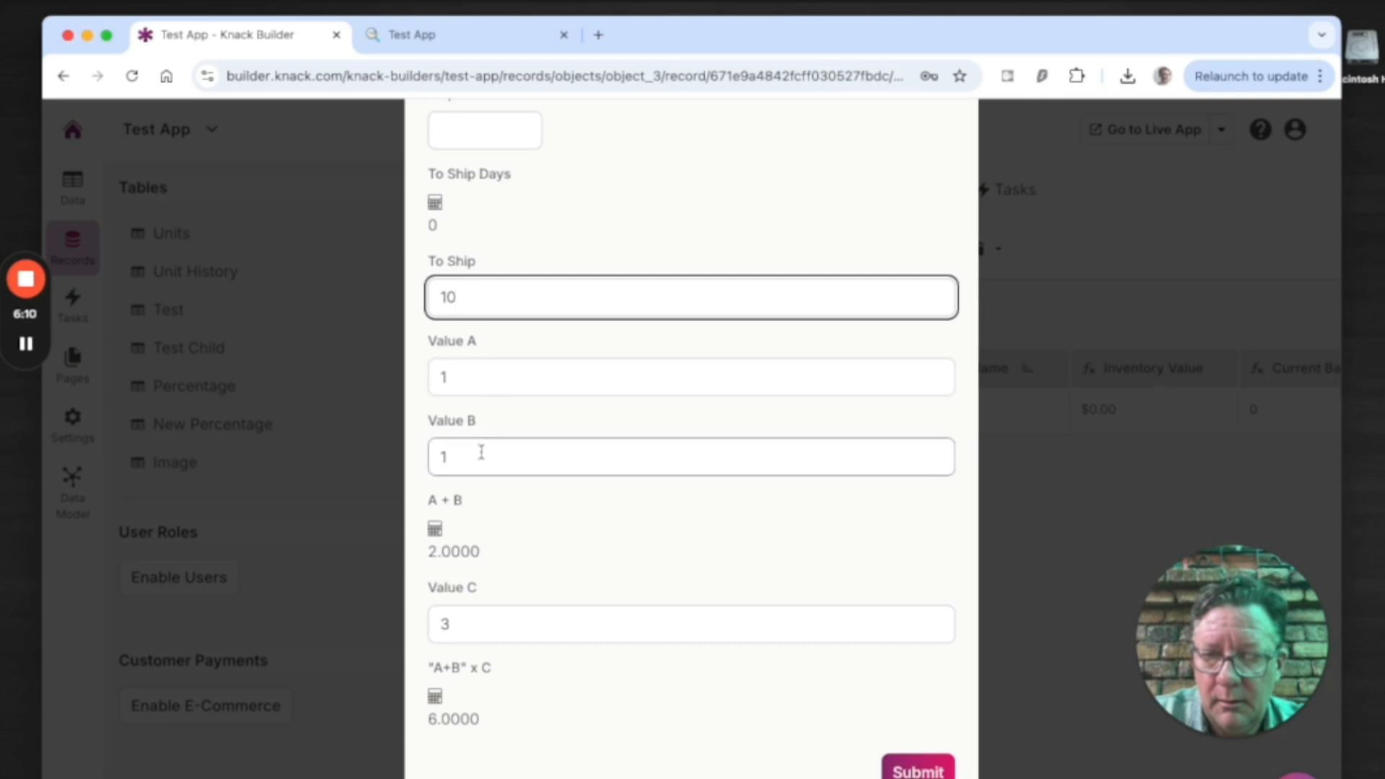
pyautogui.click(448, 296)
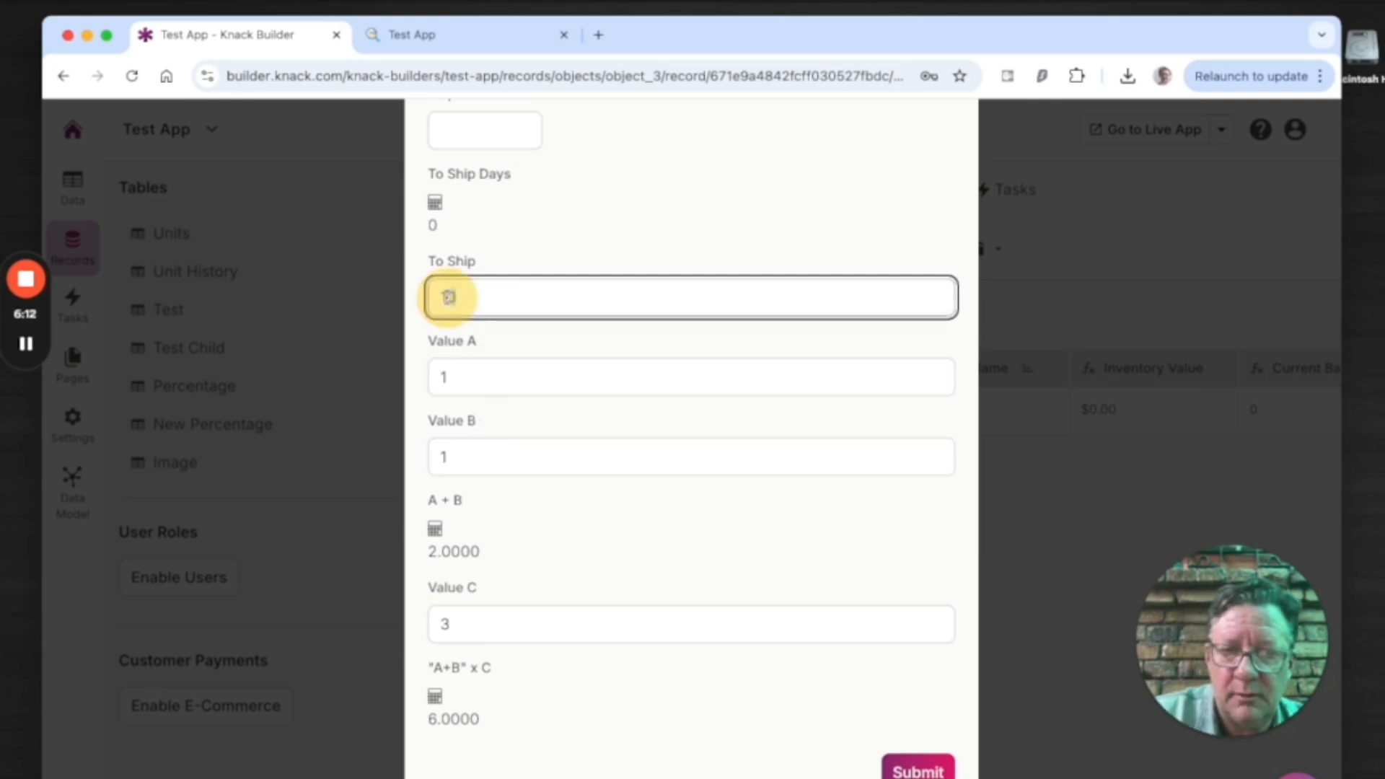
pyautogui.press('BackSpace')
pyautogui.press('BackSpace')
# Set Value A to 10 in the Test record's edit form to test the equations in the Builder.
pyautogui.click(476, 377)
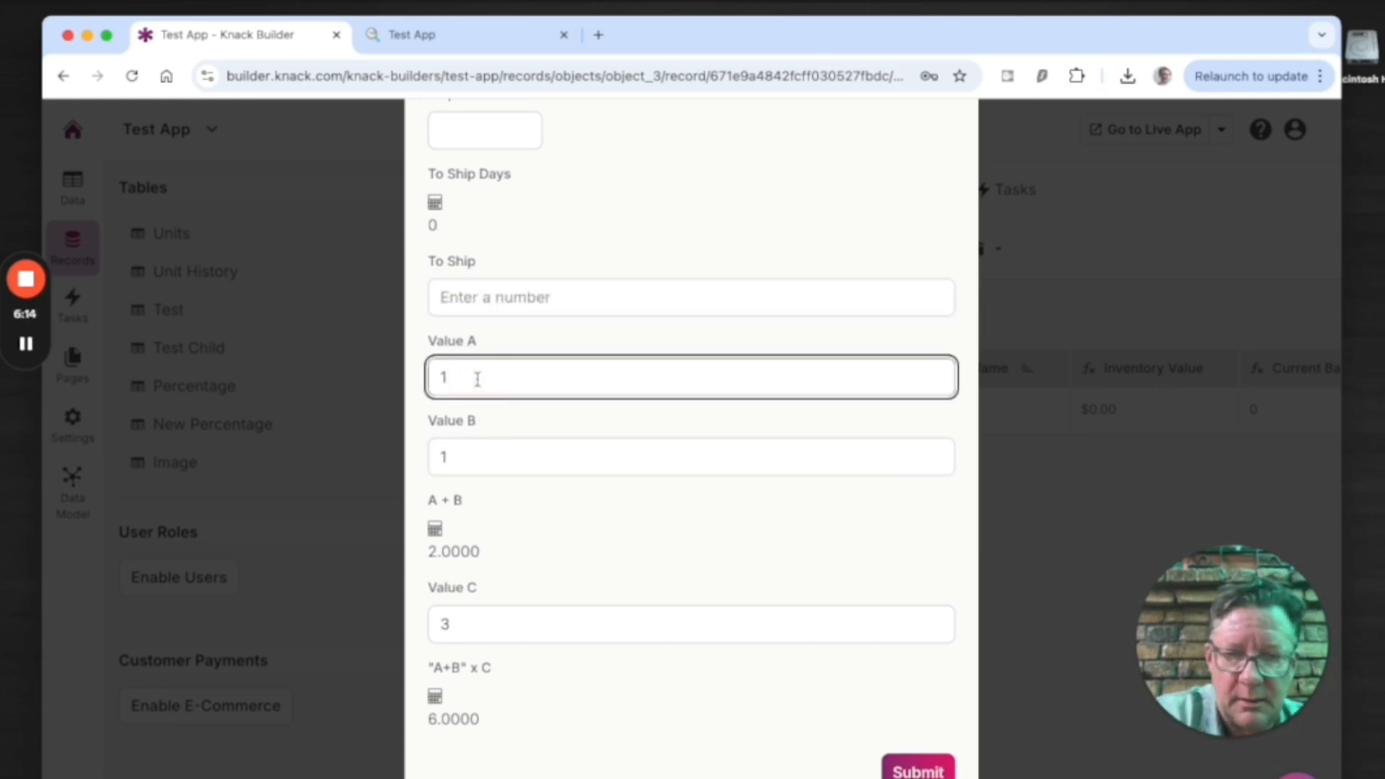
pyautogui.write('0')
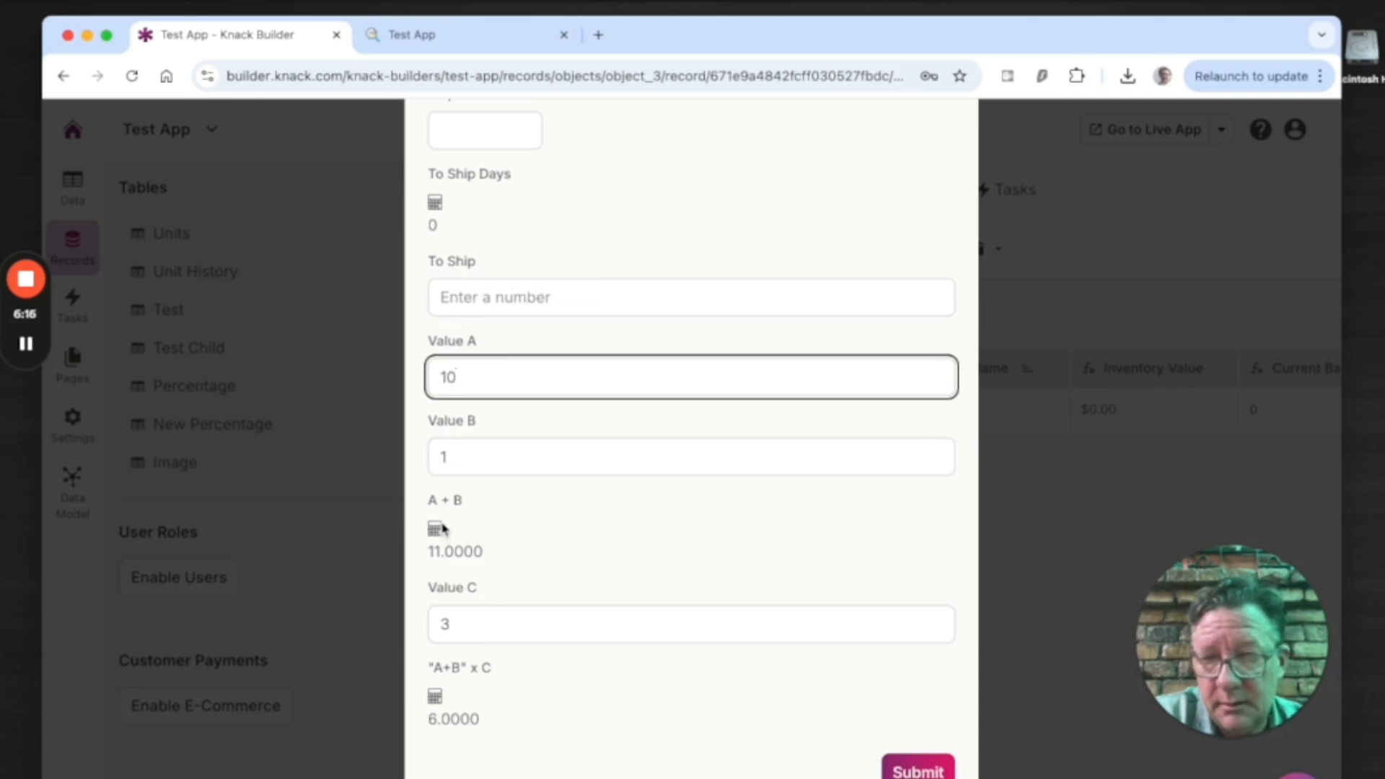